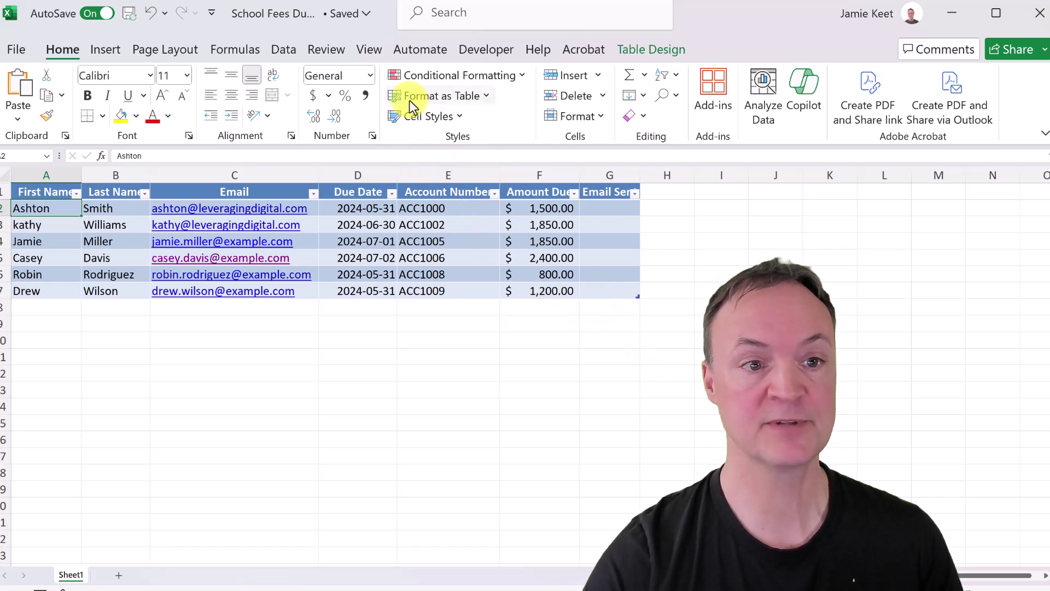
- Run the Send Email flow from Automate Work for Ashton's row of the fees table
click(415, 48)
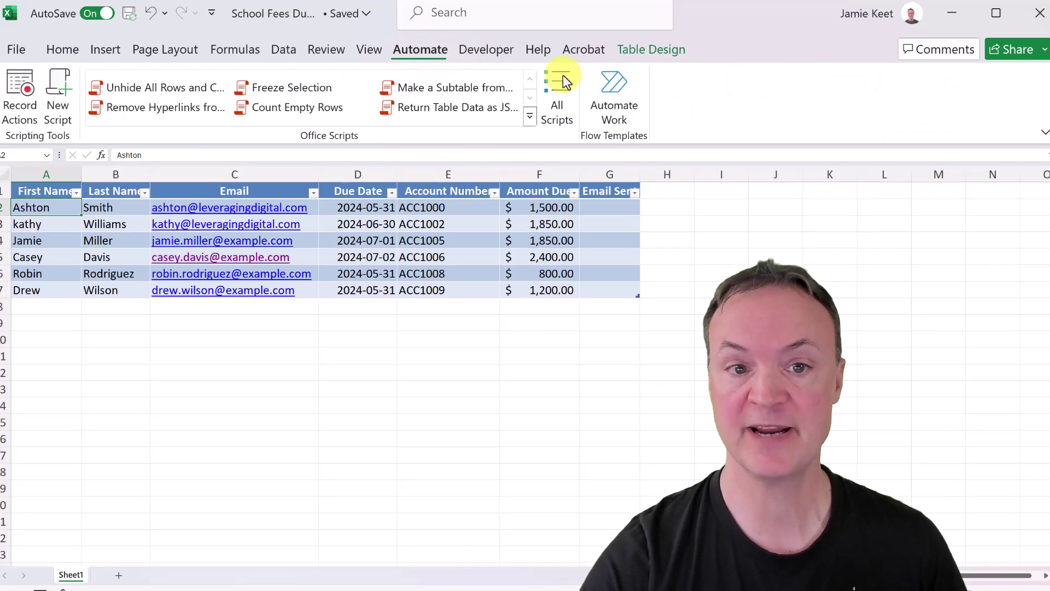
click(620, 107)
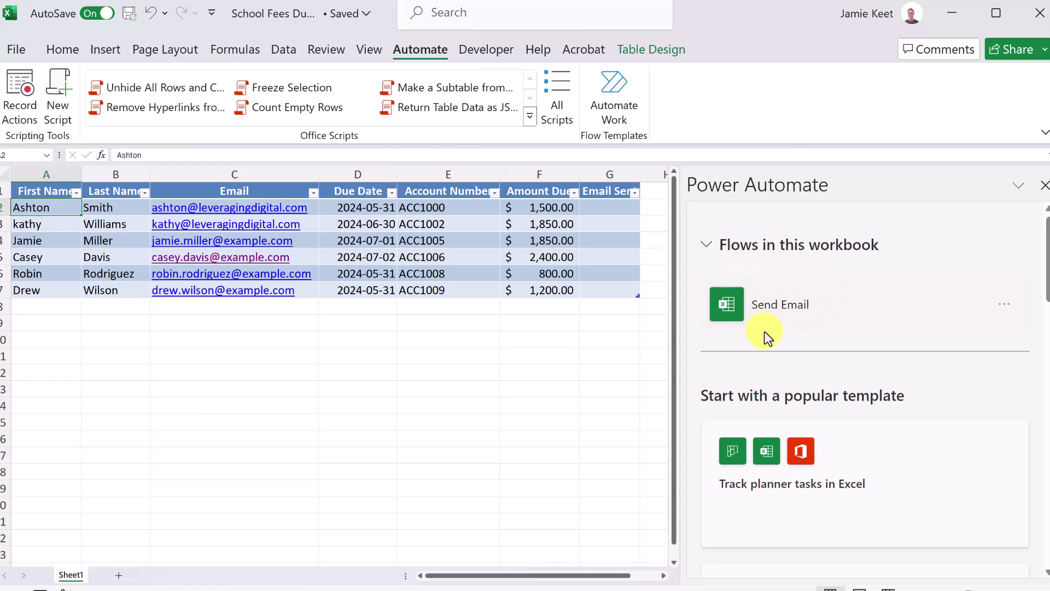
click(1002, 309)
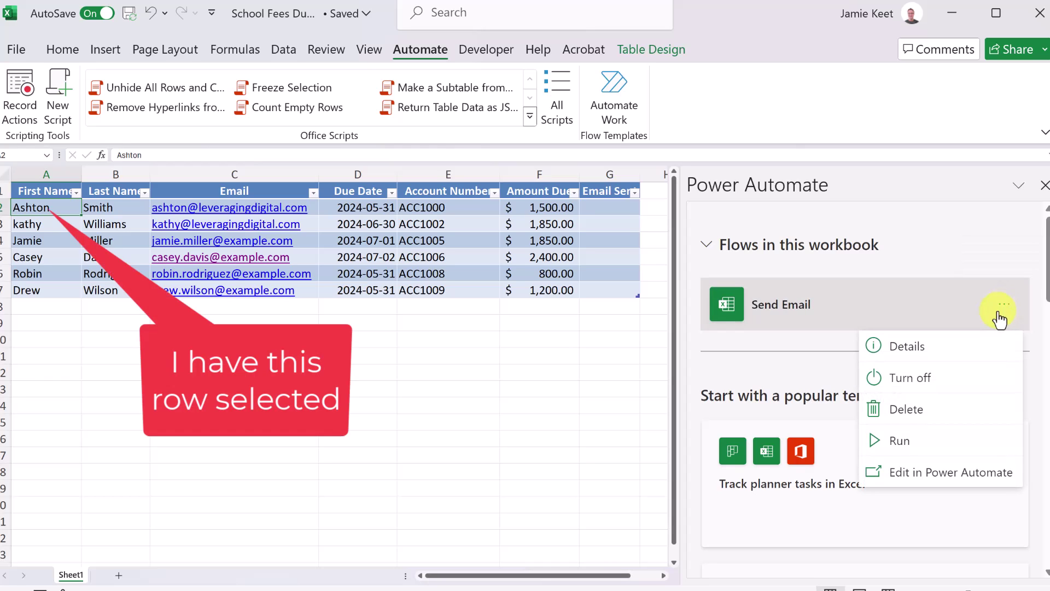
click(913, 444)
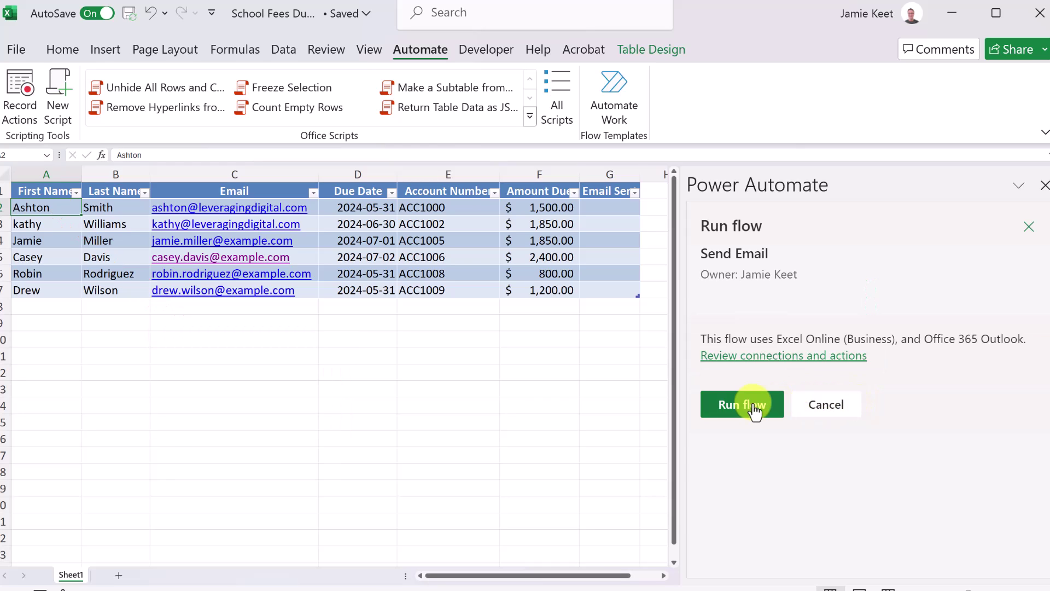
click(755, 409)
click(740, 399)
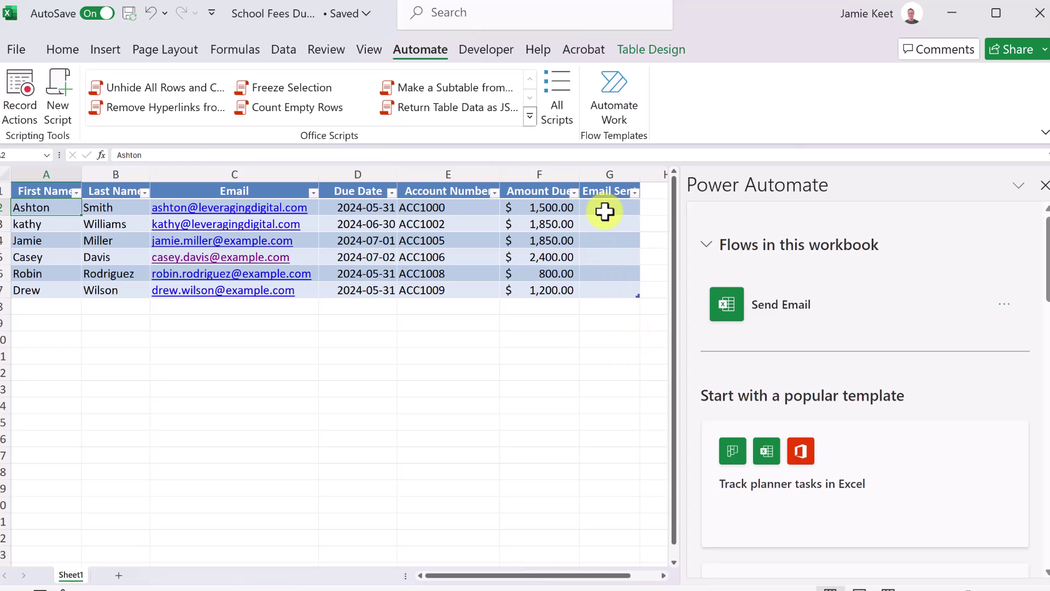
- Enter Yes in cell G2 to mark Ashton's fee reminder as sent
click(604, 209)
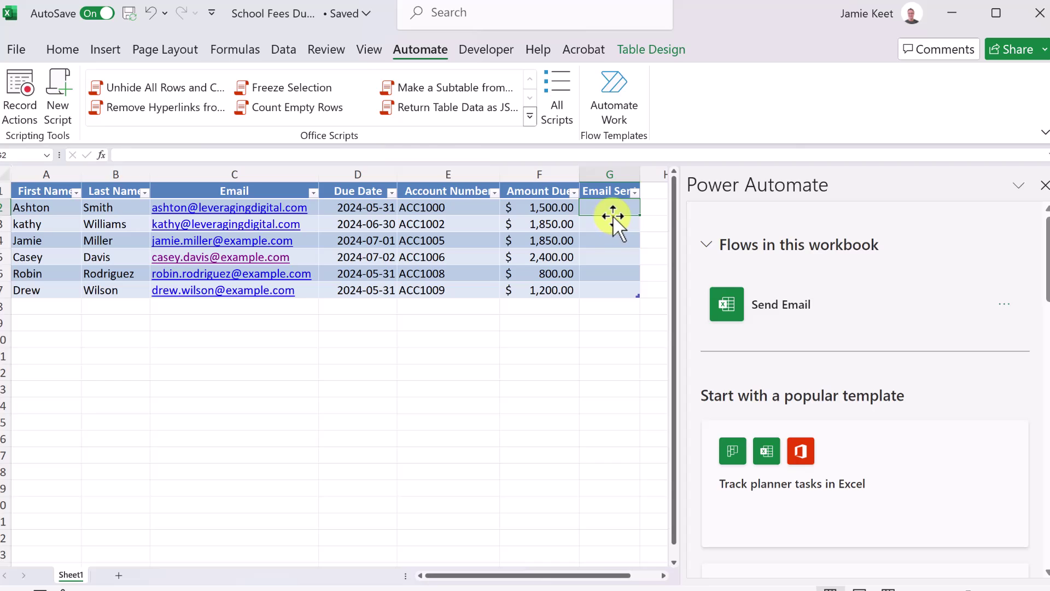
text(Yes)
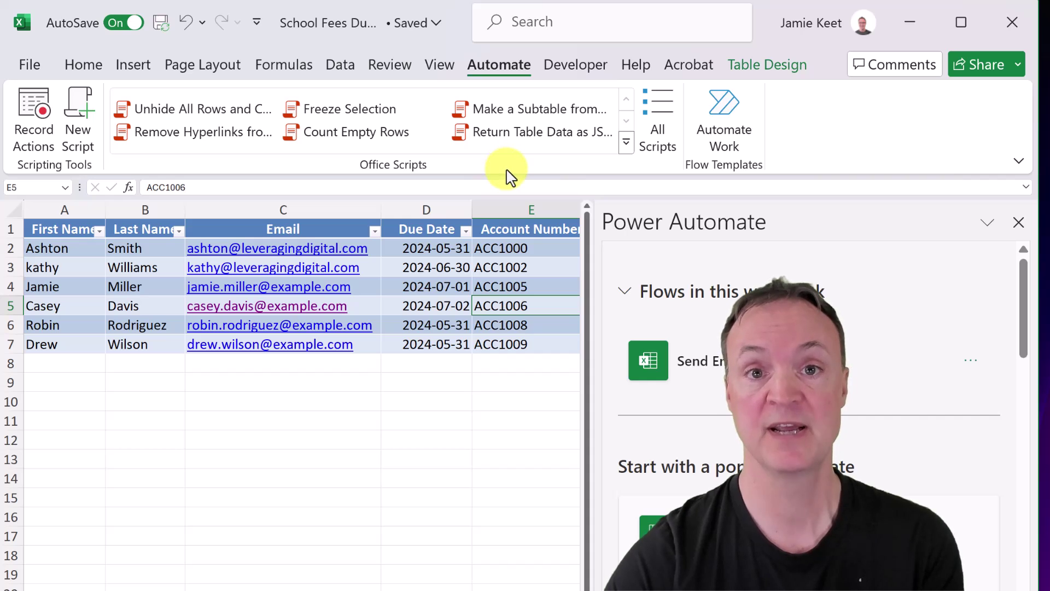
- Select cell D4 and show Table Design, revealing the table name school_fees
click(413, 280)
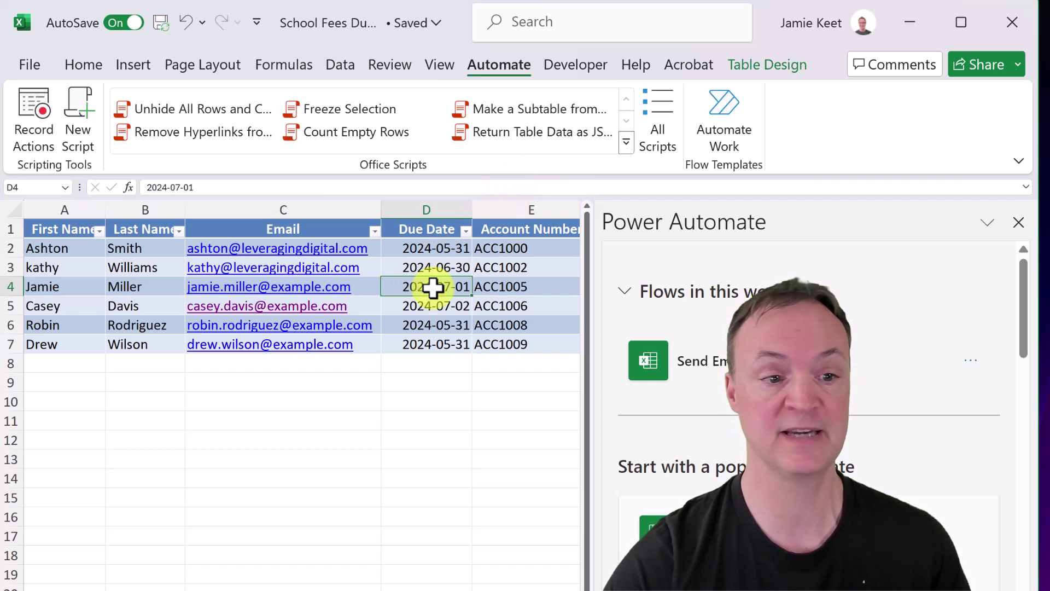
click(763, 68)
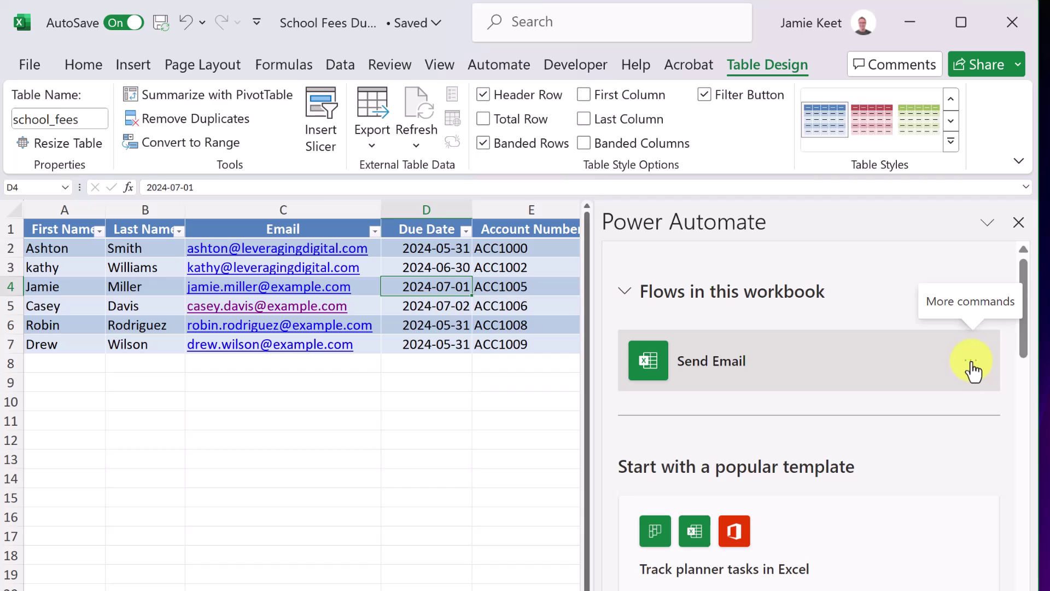
- Delete the Send Email flow from the Power Automate pane and confirm the deletion
click(972, 362)
click(887, 484)
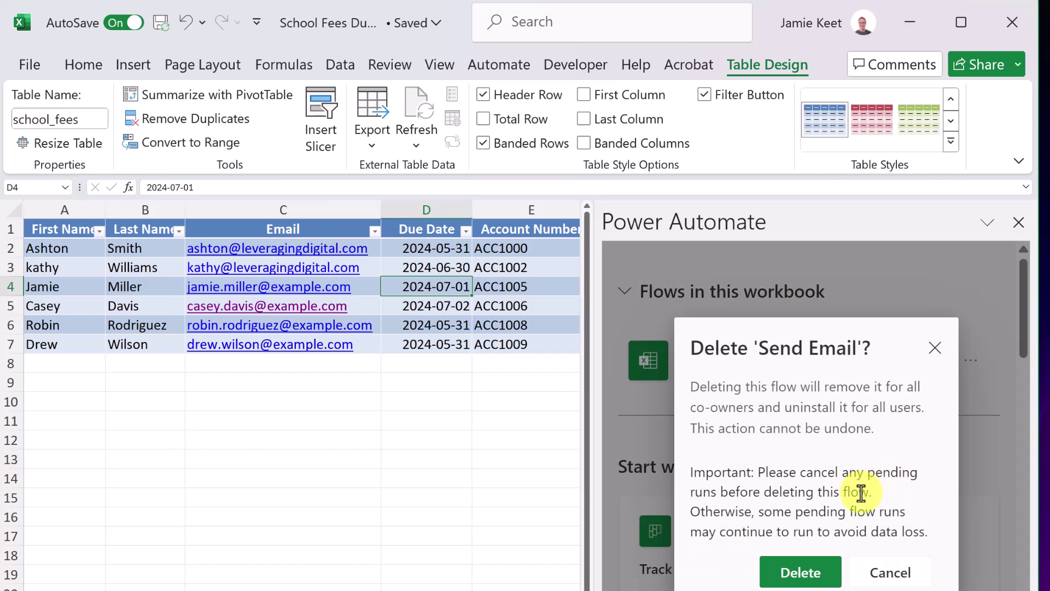
click(811, 576)
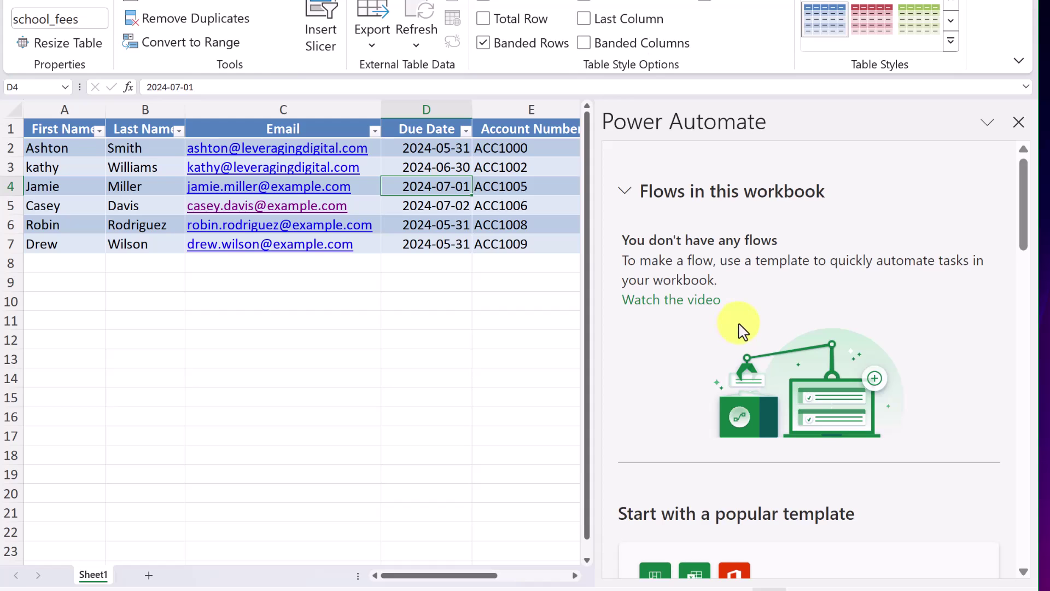
- Scroll the Power Automate pane to the templates and search the web gallery for Excel
scroll(740, 328, down, 1)
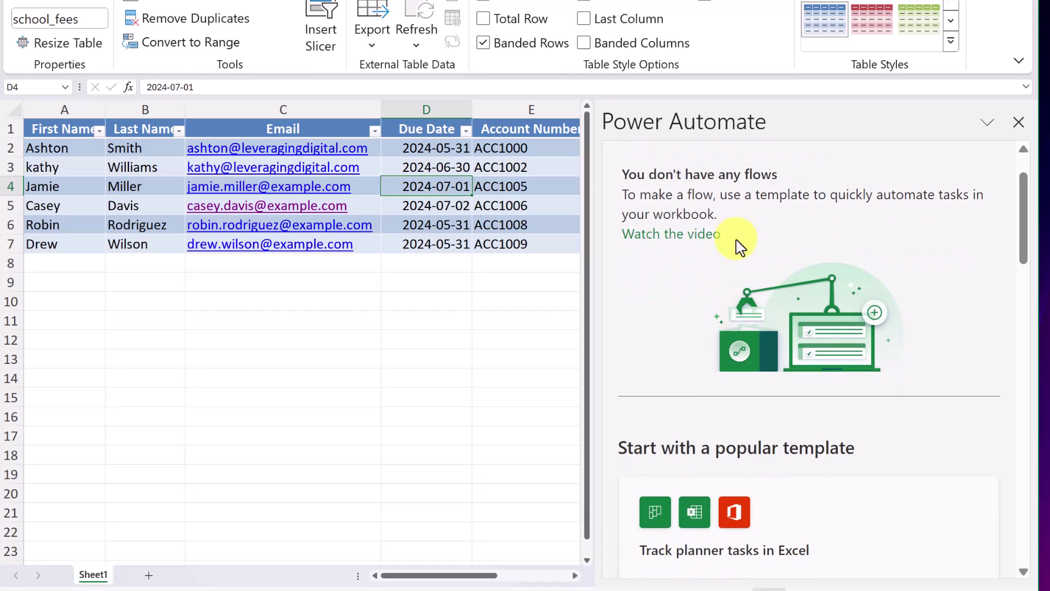
scroll(738, 254, down, 4)
scroll(737, 261, down, 3)
scroll(739, 269, down, 3)
scroll(739, 281, down, 3)
scroll(741, 290, down, 3)
scroll(743, 297, down, 4)
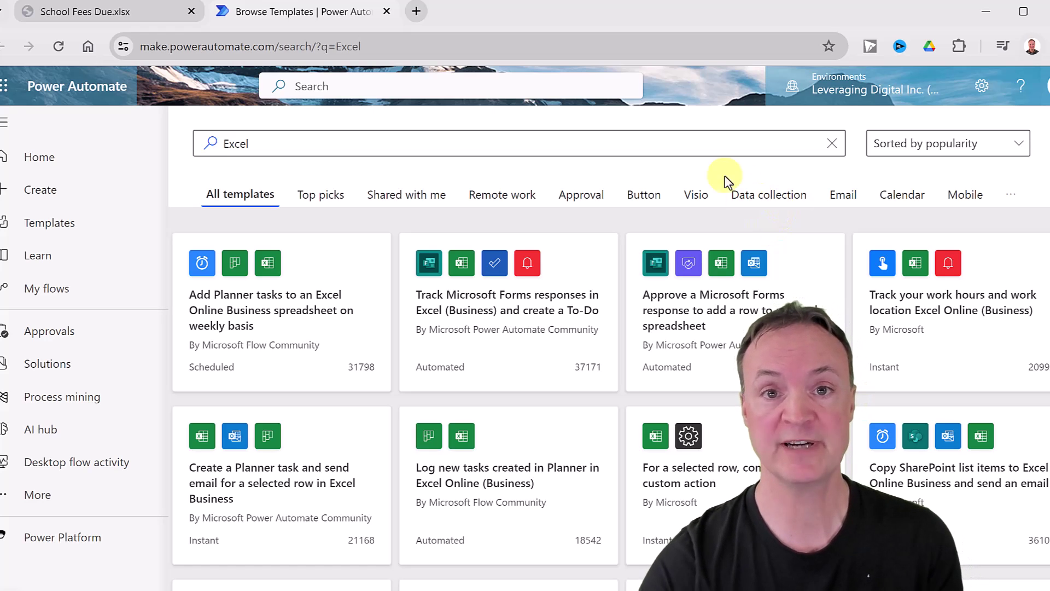
click(387, 133)
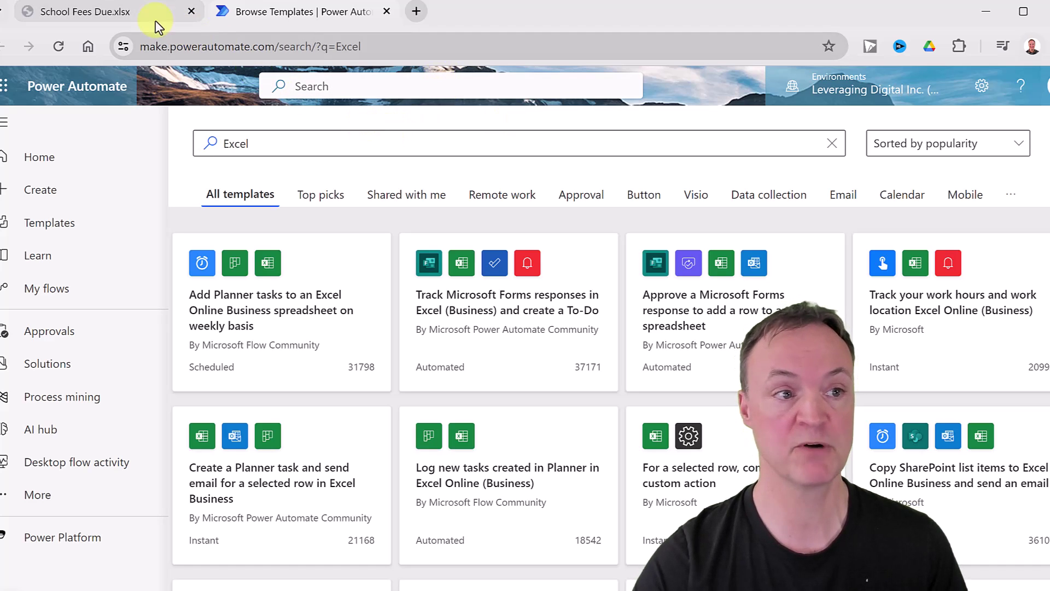
- Check the Automate tab in the Excel Online workbook, then return to the Excel templates
click(129, 11)
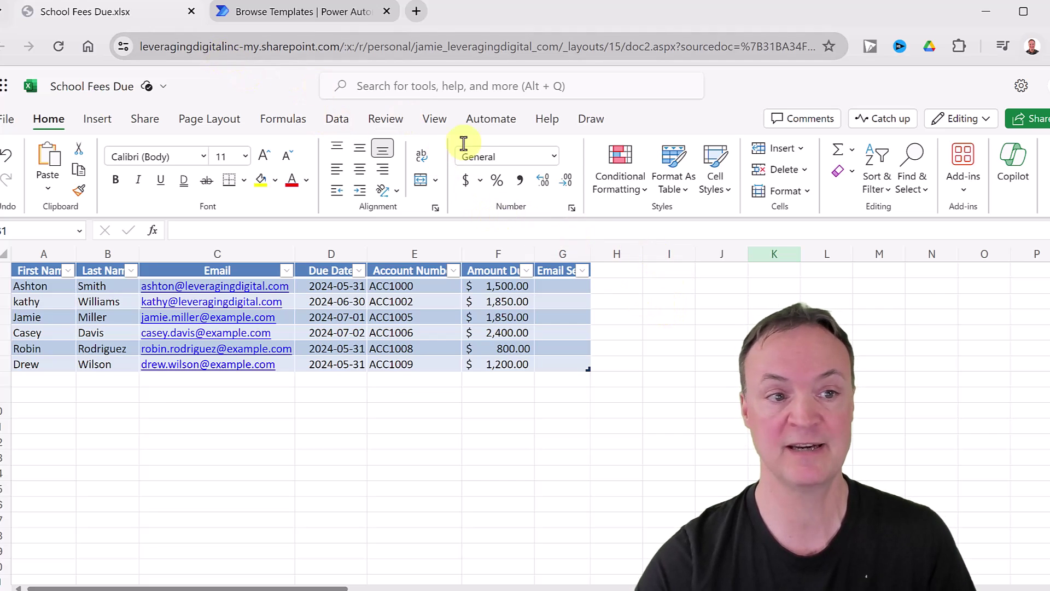
click(491, 122)
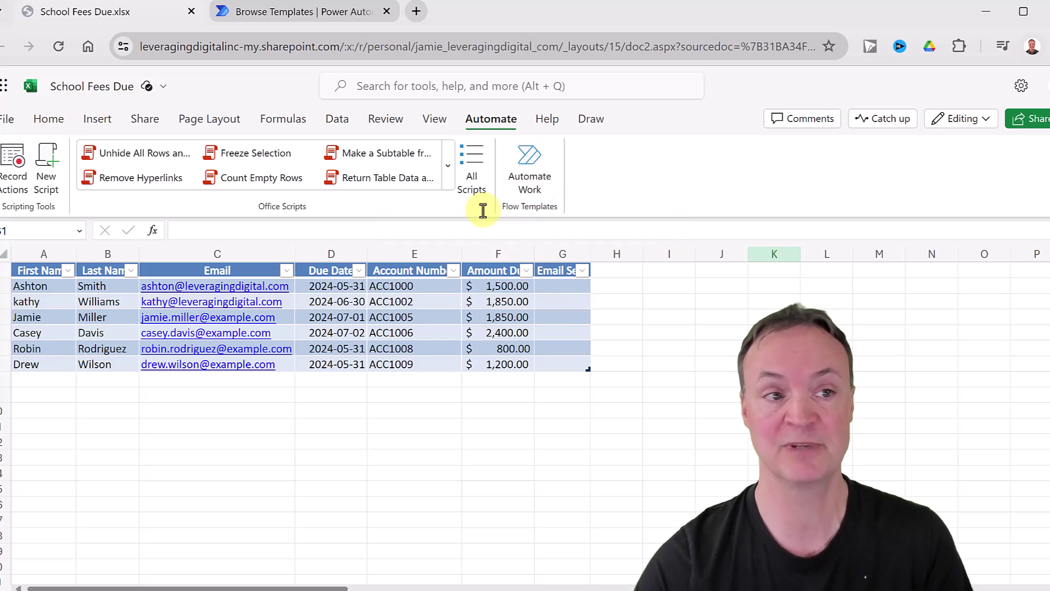
click(290, 15)
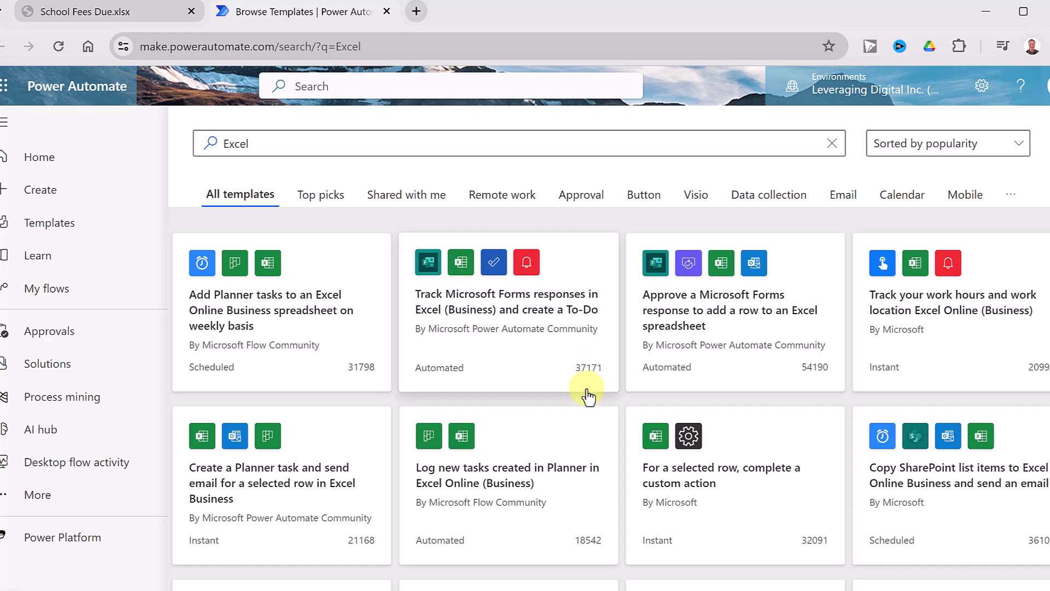
- Create a flow from the 'For a selected row, complete a custom action' template
scroll(589, 396, down, 3)
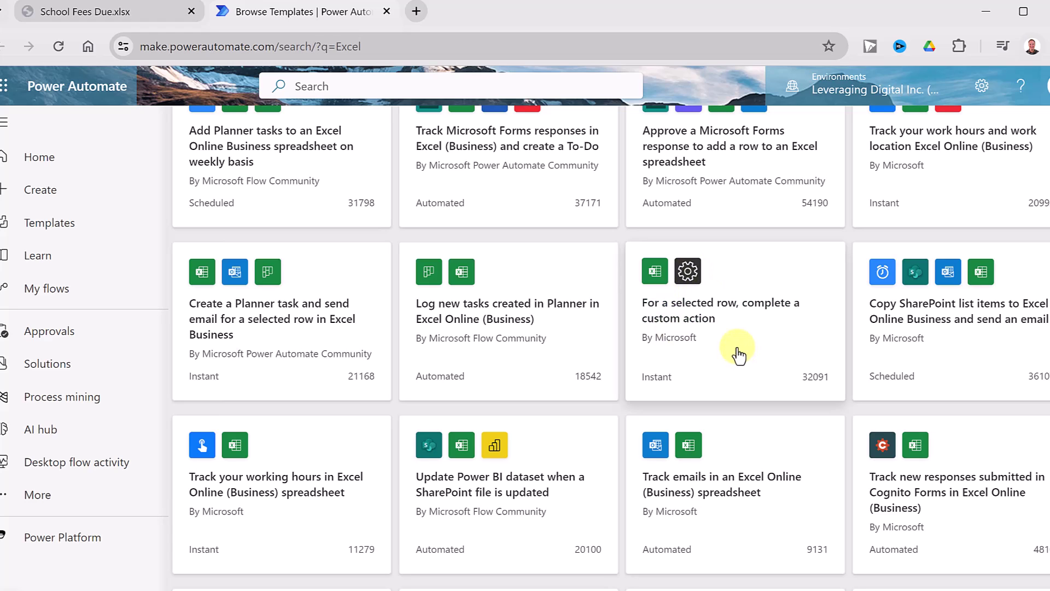
click(746, 335)
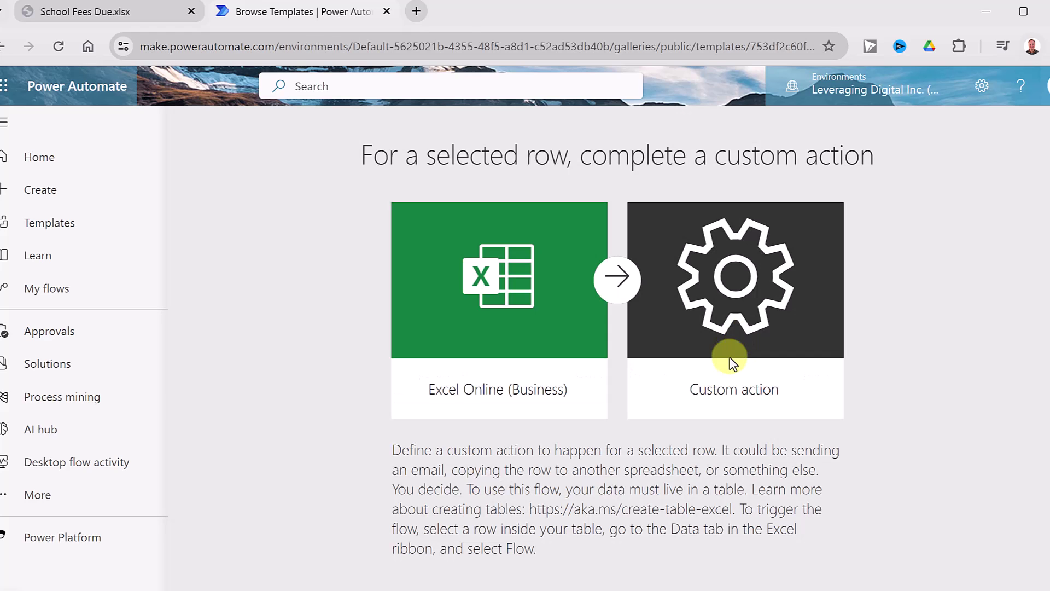
scroll(637, 385, down, 2)
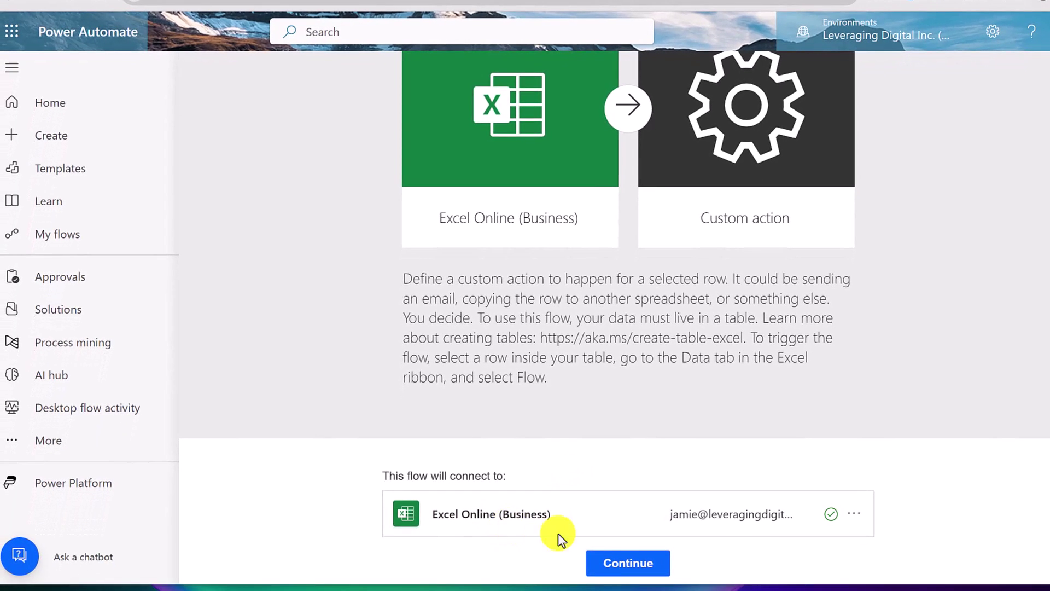
click(630, 564)
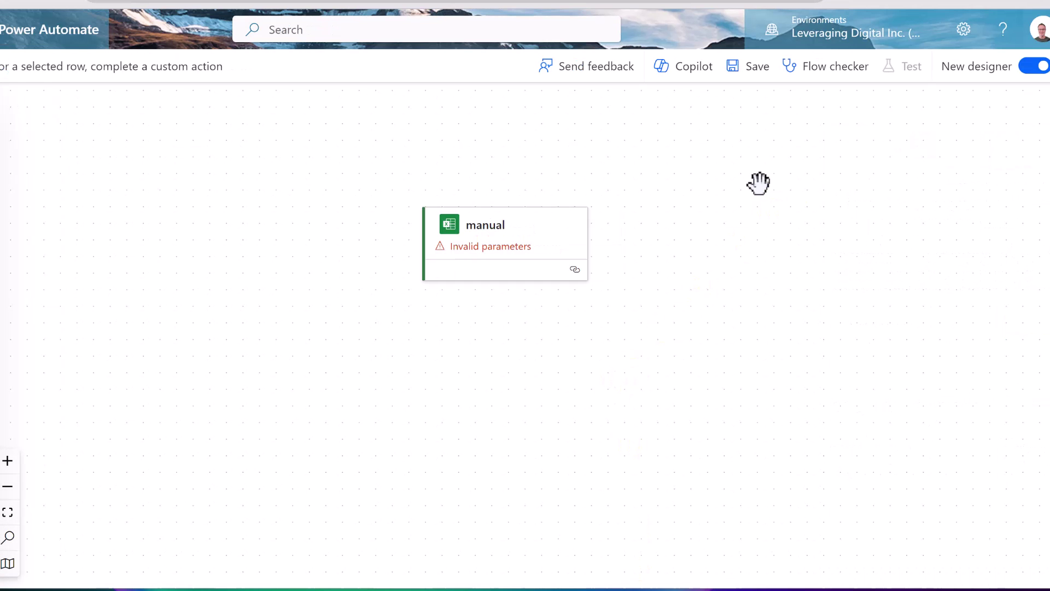
- In the classic designer, set the trigger's location to OneDrive for Business and library to OneDrive
click(1029, 72)
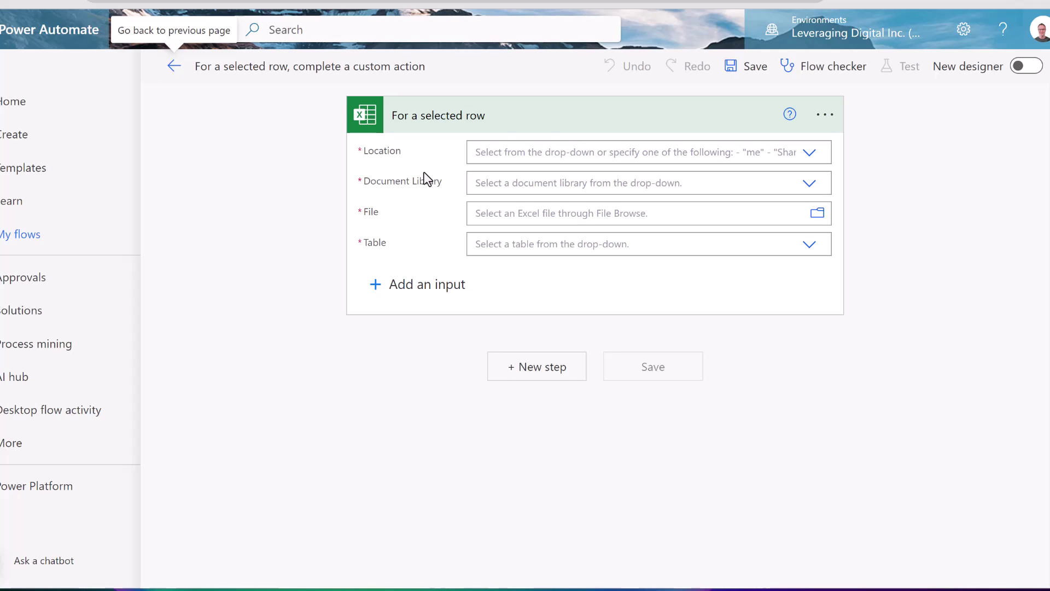
click(810, 154)
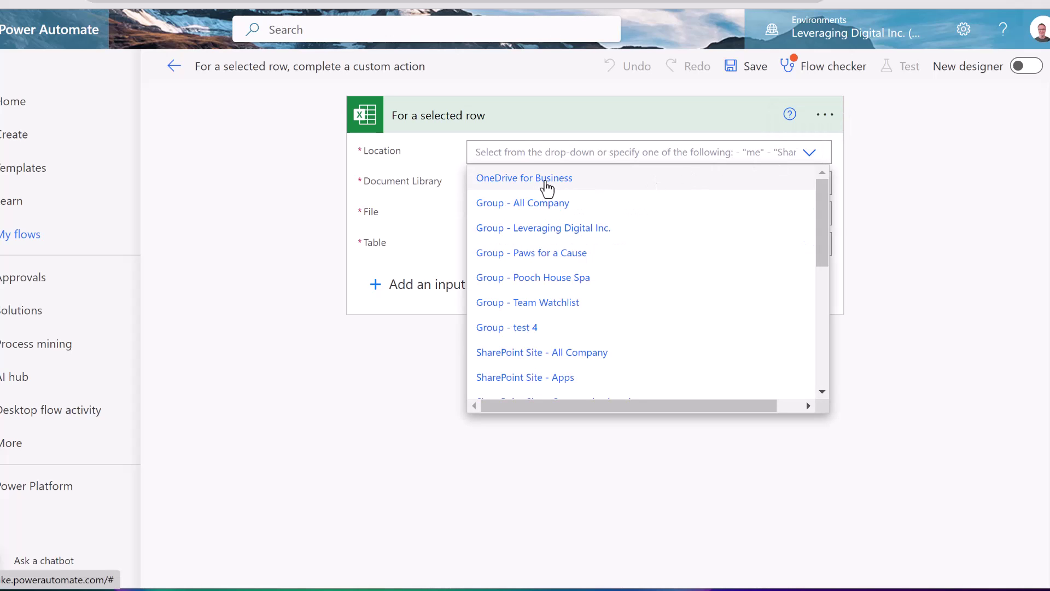
click(547, 182)
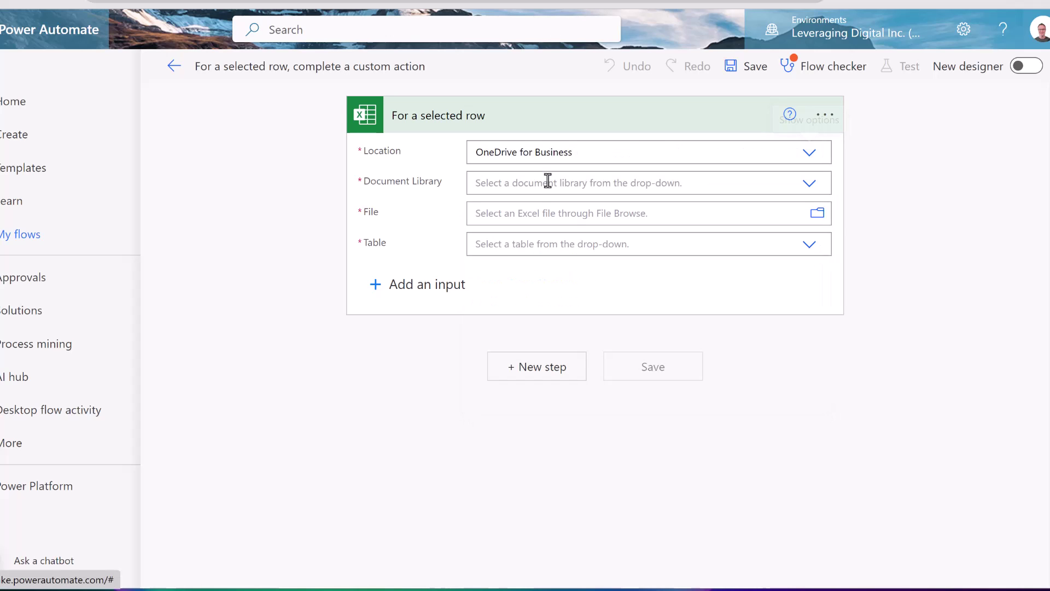
click(810, 187)
click(508, 215)
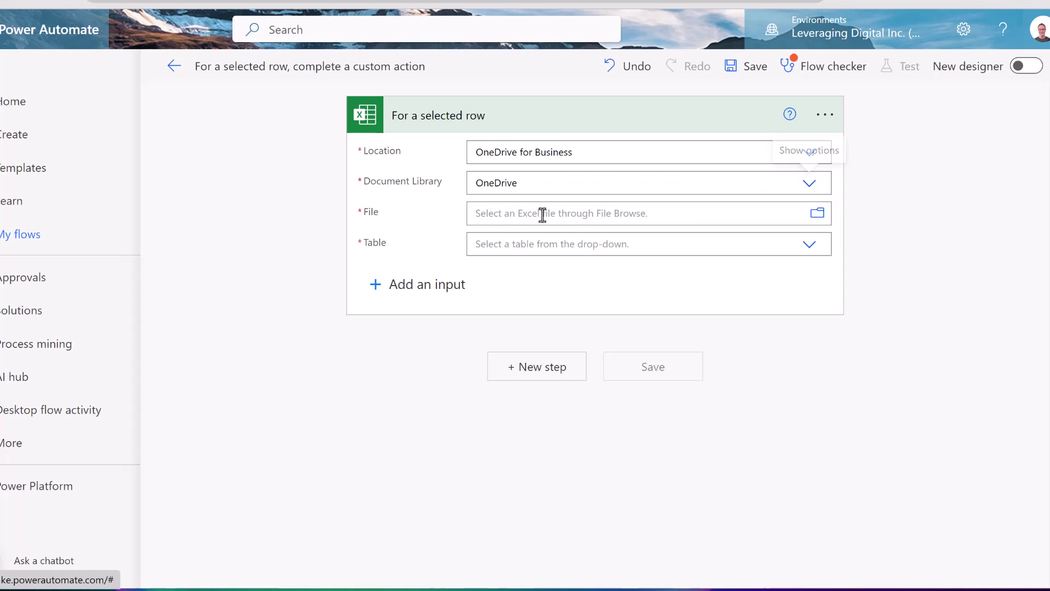
- Set the trigger's file to School Fees > School Fees Due.xlsx and its table to school_fees
click(818, 216)
scroll(694, 339, up, 3)
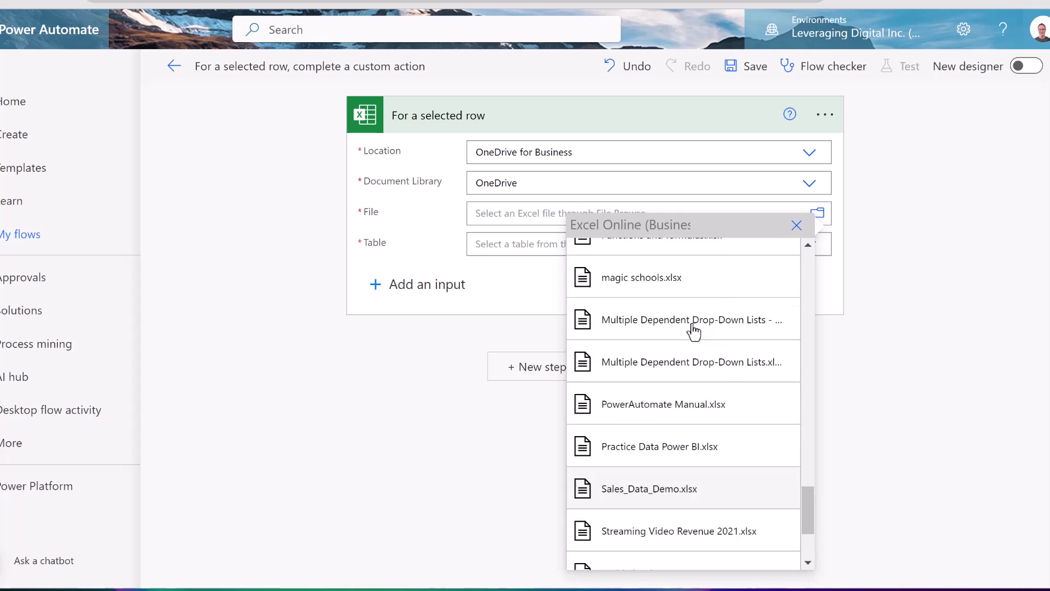
scroll(694, 336, up, 2)
scroll(694, 334, up, 4)
scroll(694, 331, up, 3)
scroll(694, 333, up, 5)
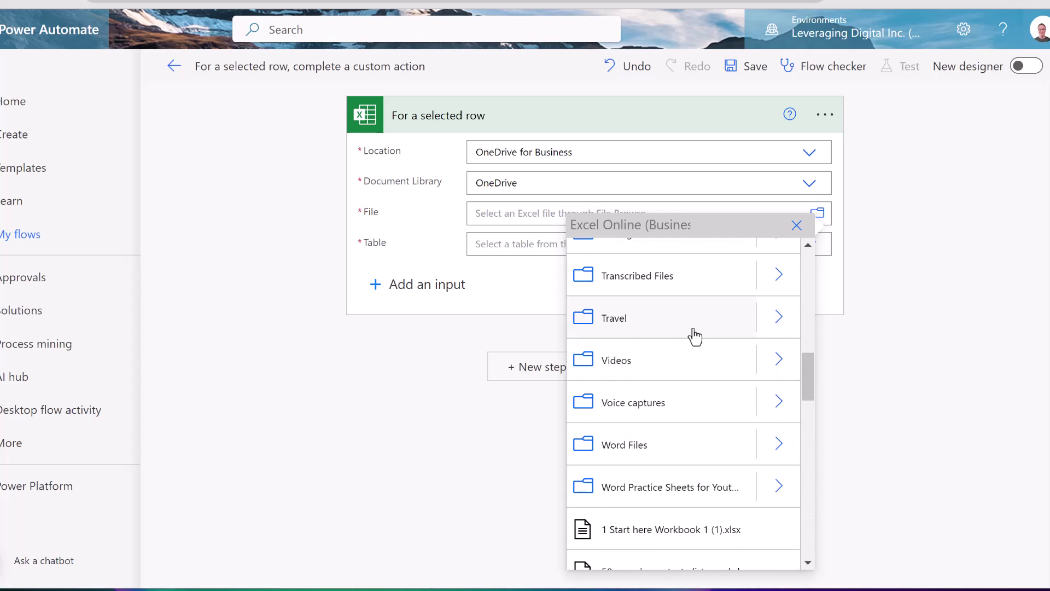
scroll(706, 418, up, 3)
scroll(702, 382, up, 3)
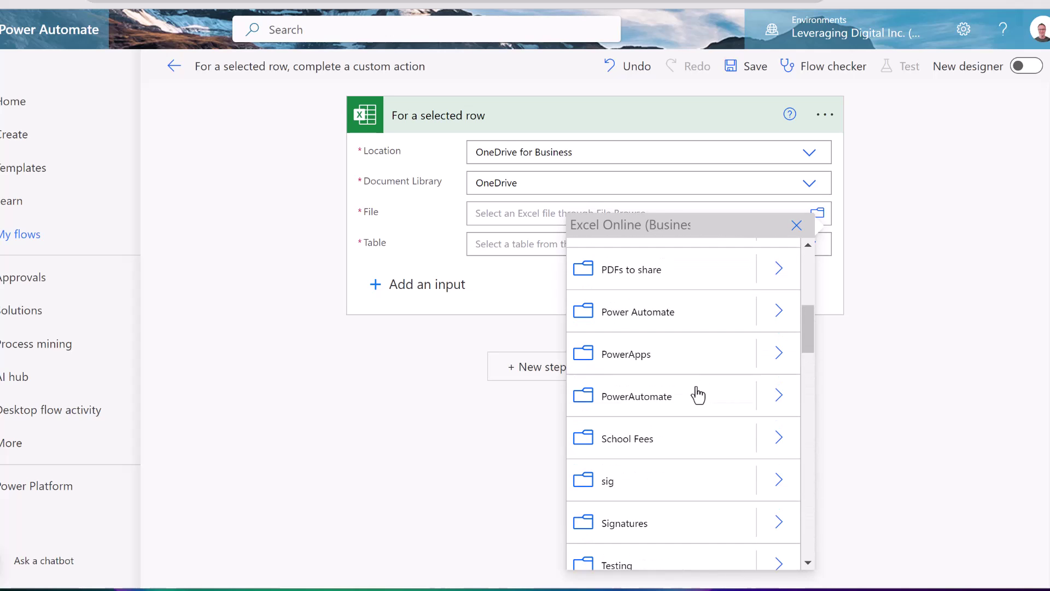
click(780, 441)
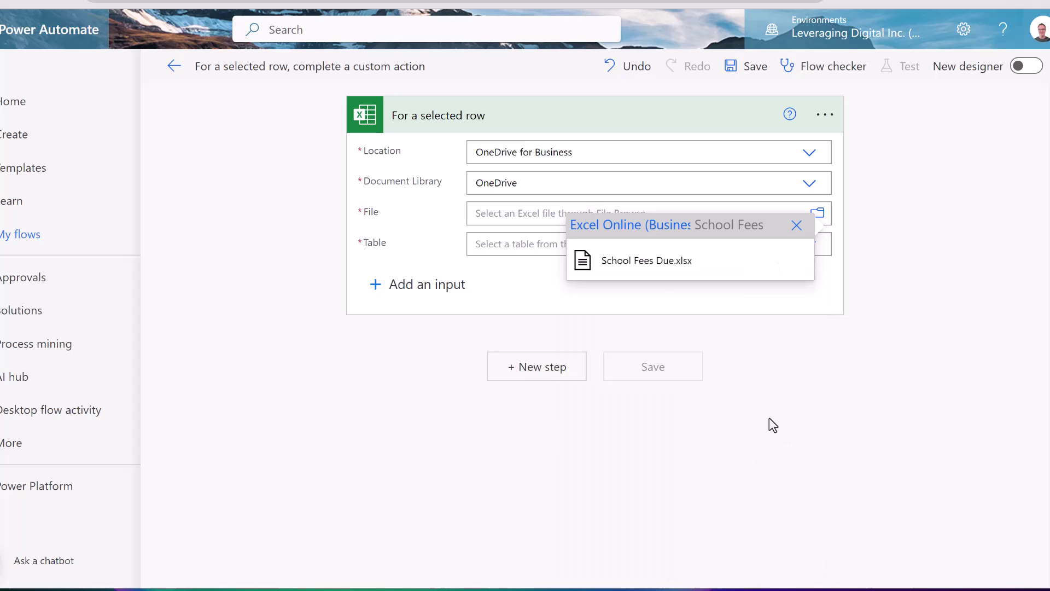
click(648, 268)
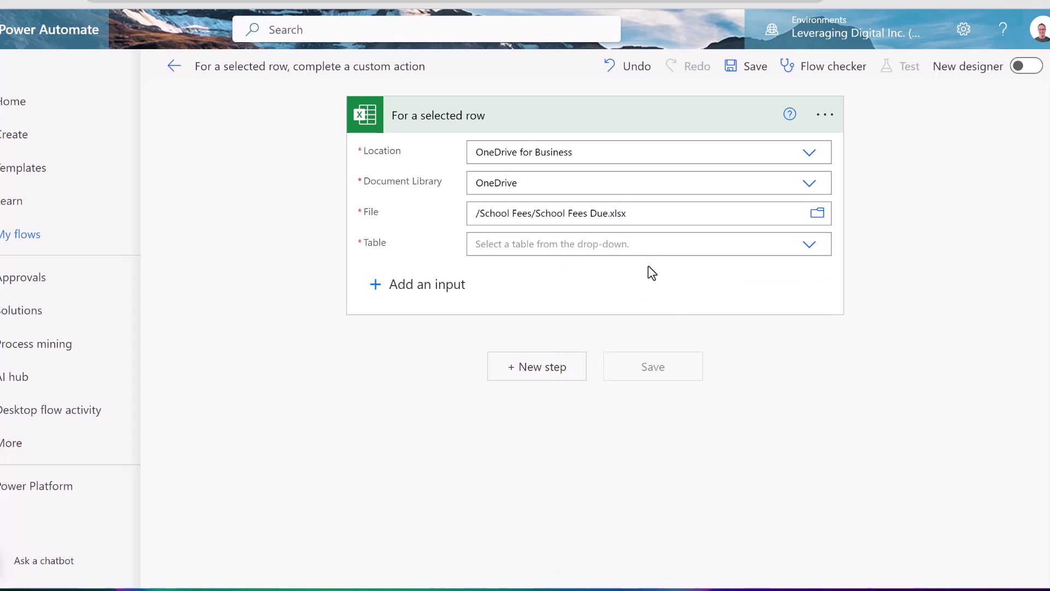
click(809, 250)
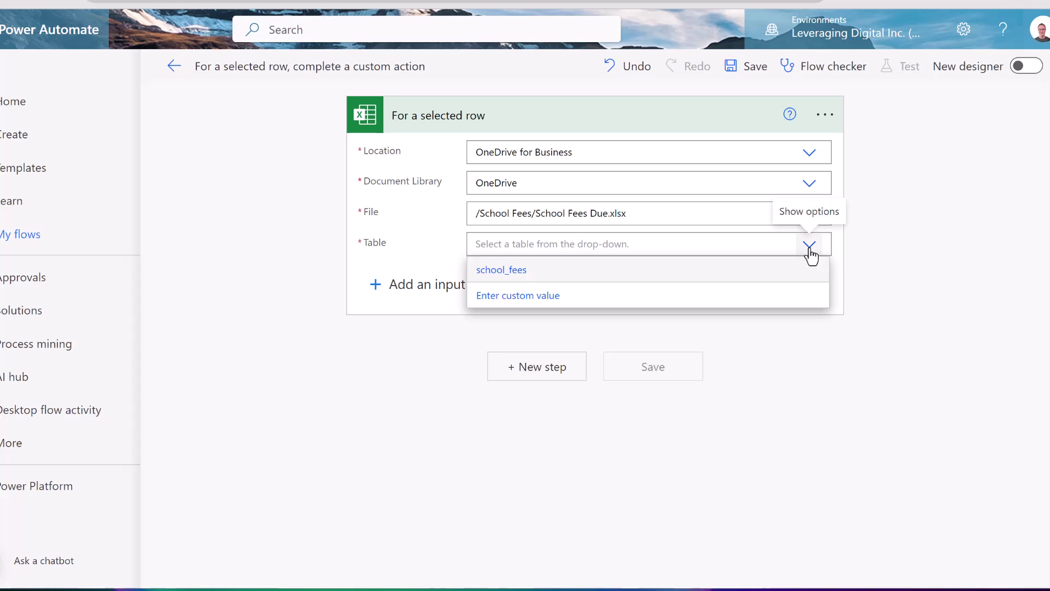
click(516, 273)
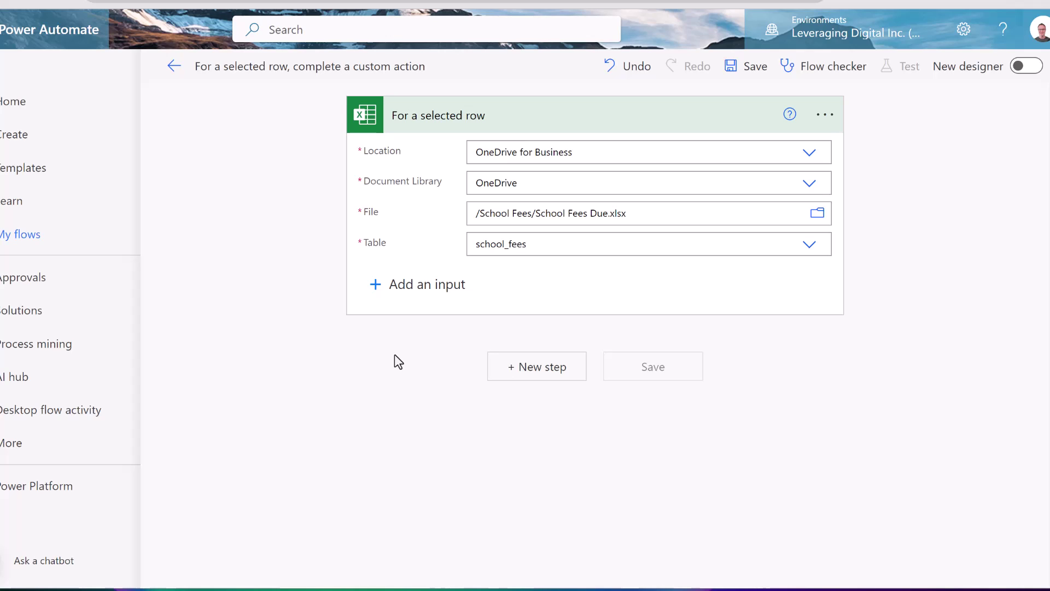
- Add a new step searched as 'send email': Office 365 Outlook's Send an email (V2)
click(533, 376)
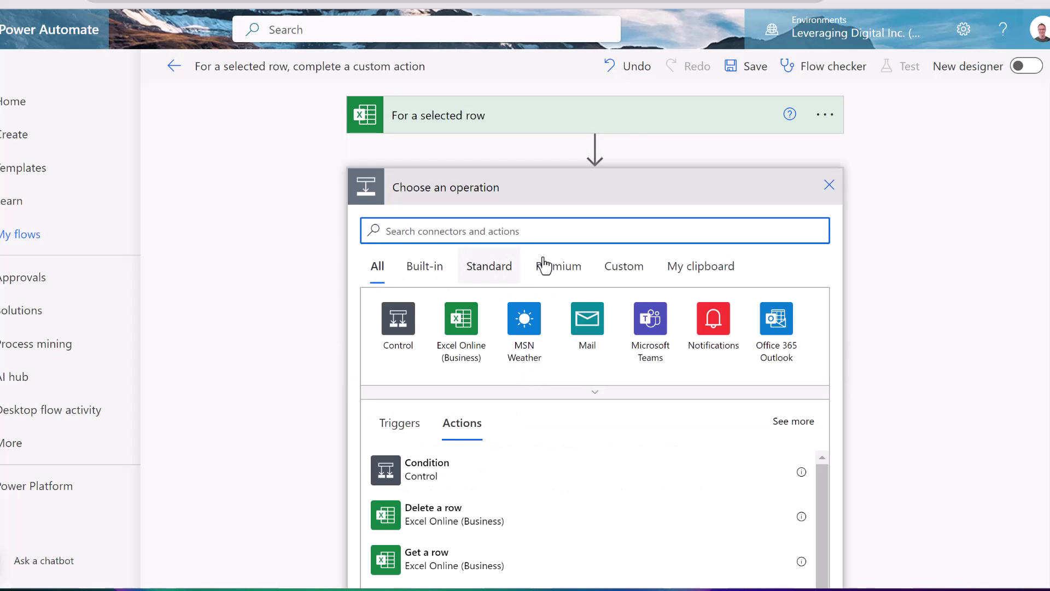
text(send )
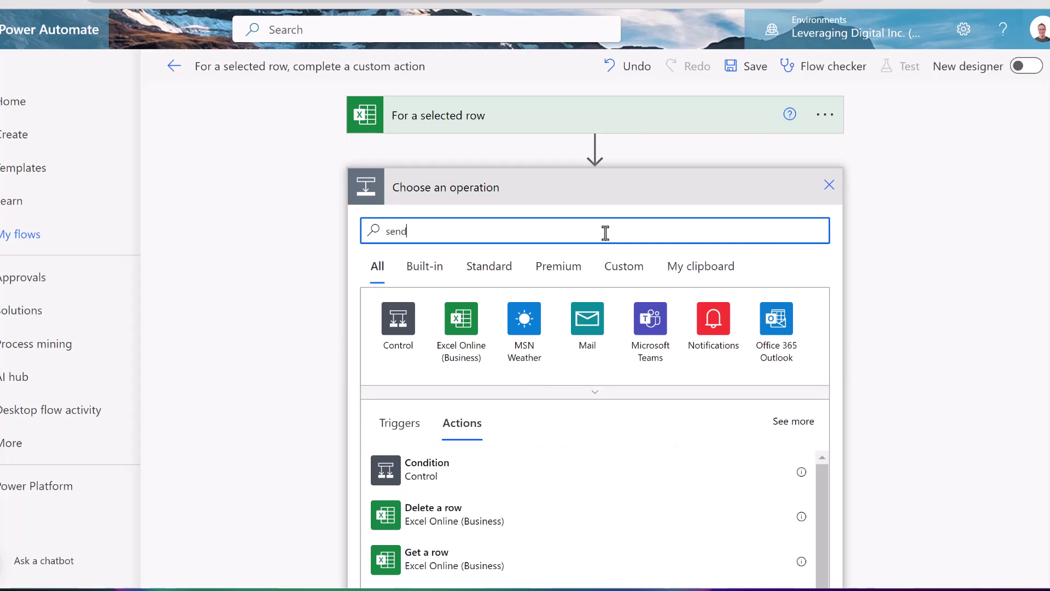
text(email)
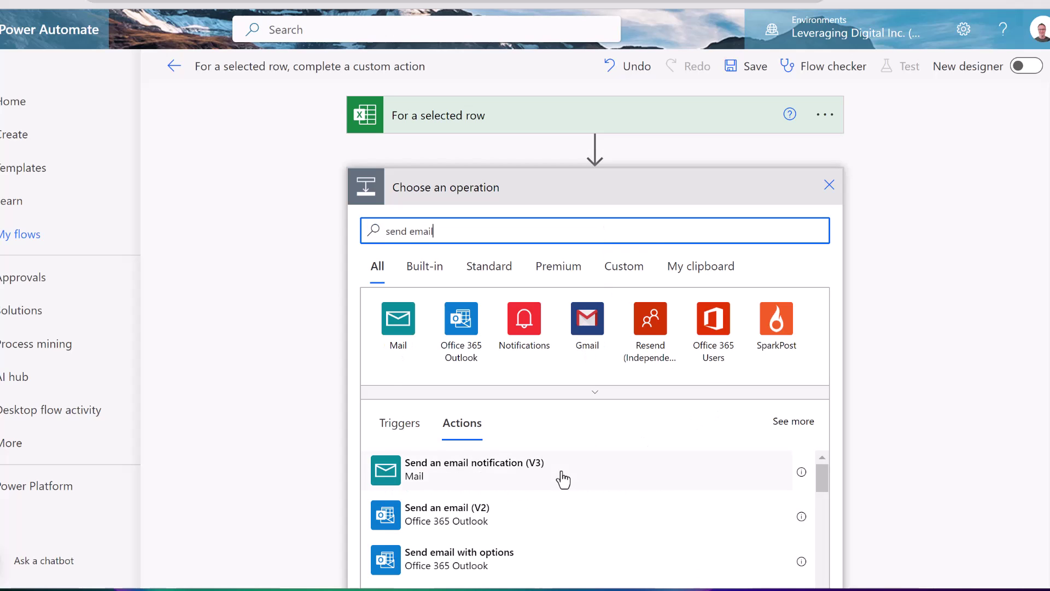
scroll(558, 478, down, 2)
scroll(553, 481, up, 2)
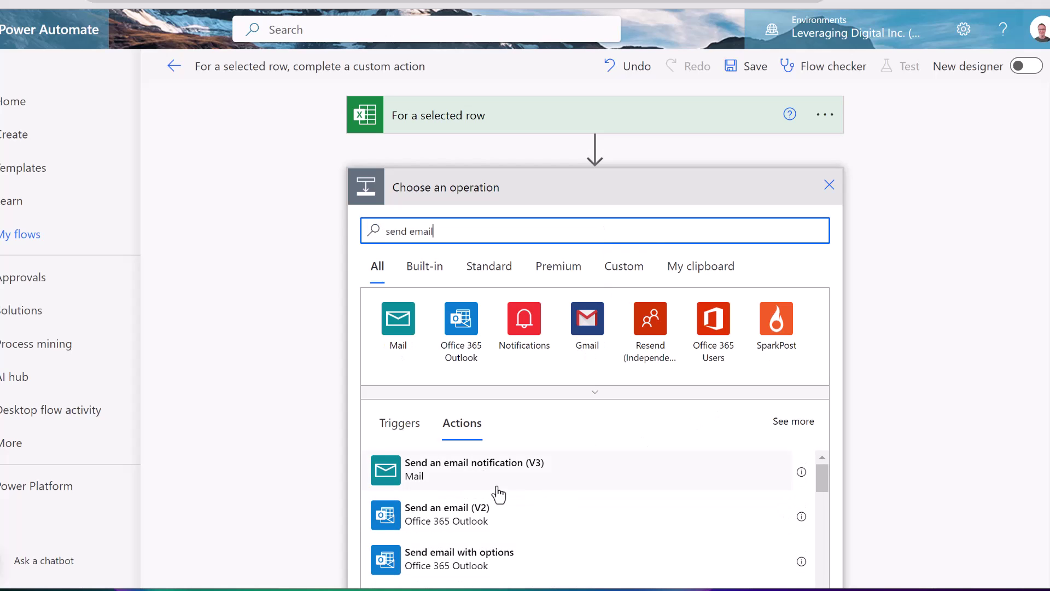
click(478, 524)
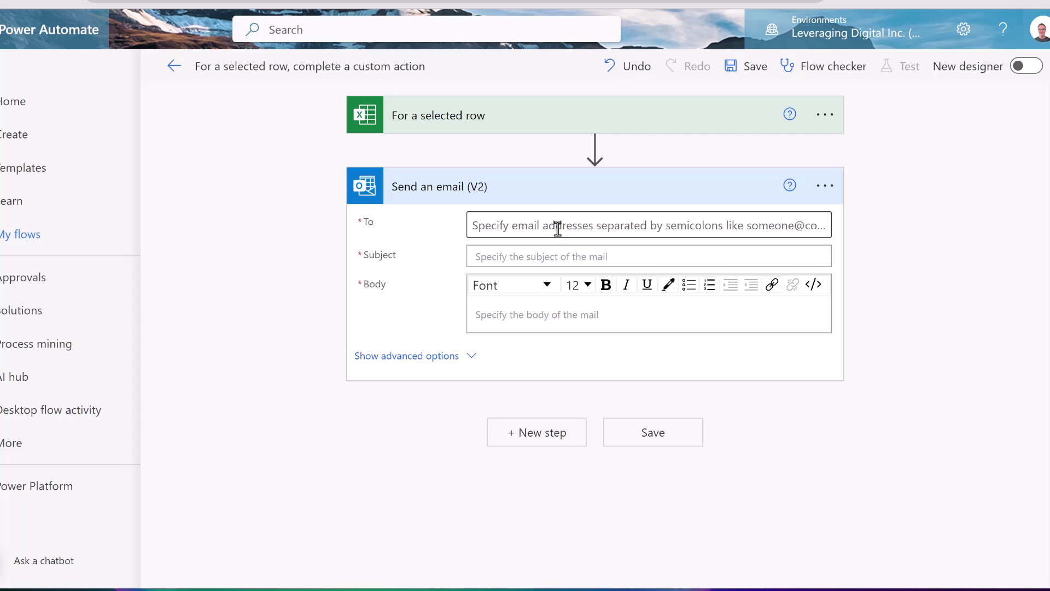
- Set the email's To field to the row's Email (Formatted) dynamic value
click(559, 227)
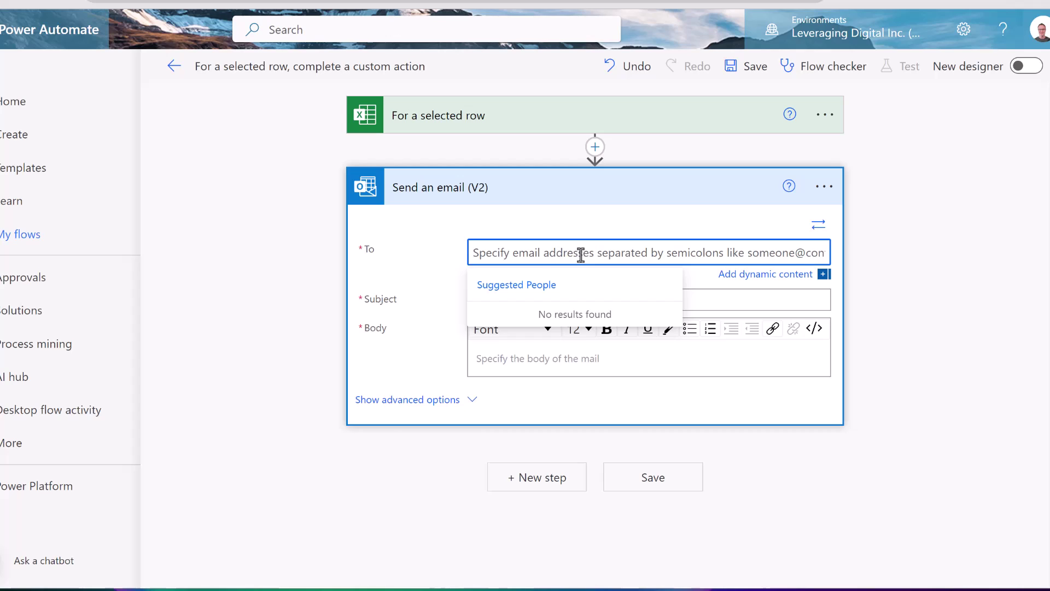
click(760, 279)
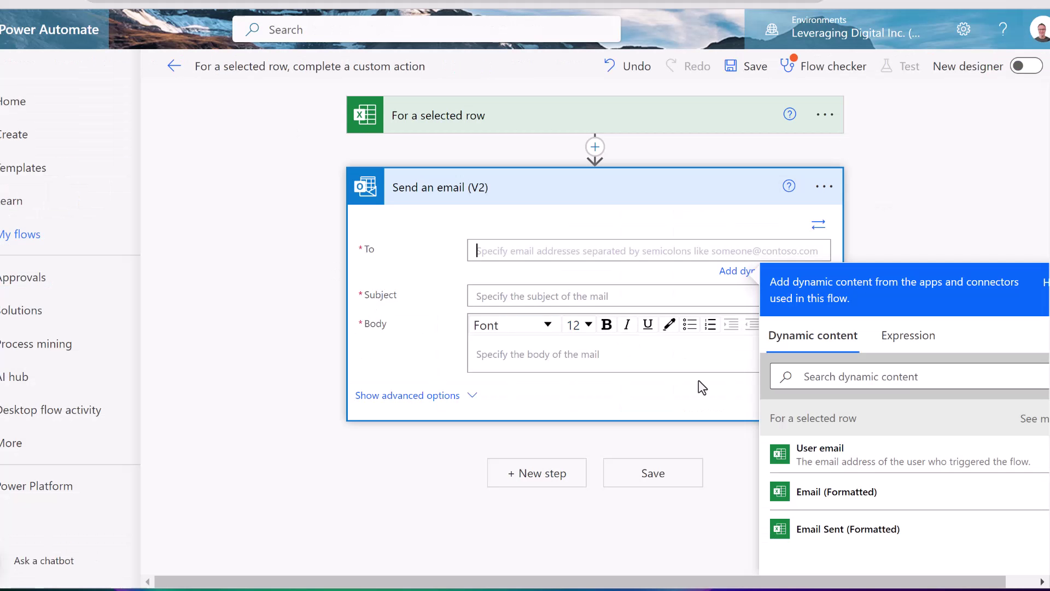
click(851, 501)
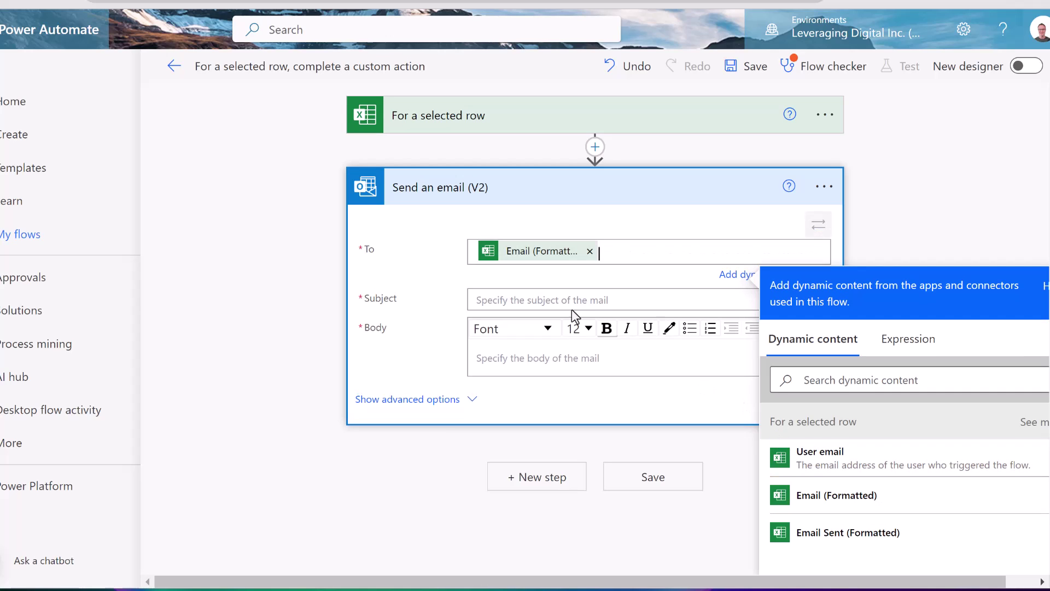
- Make the email subject 'School Fees Due for Account' followed by the Account Number (Formatted) token
click(501, 300)
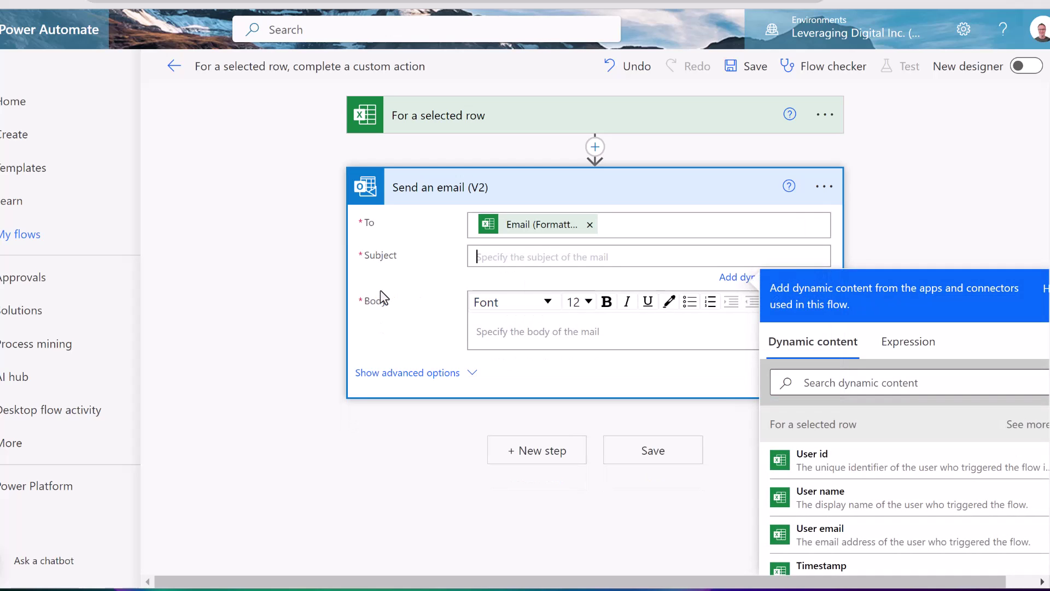
click(411, 277)
text(School Fees Due for Account)
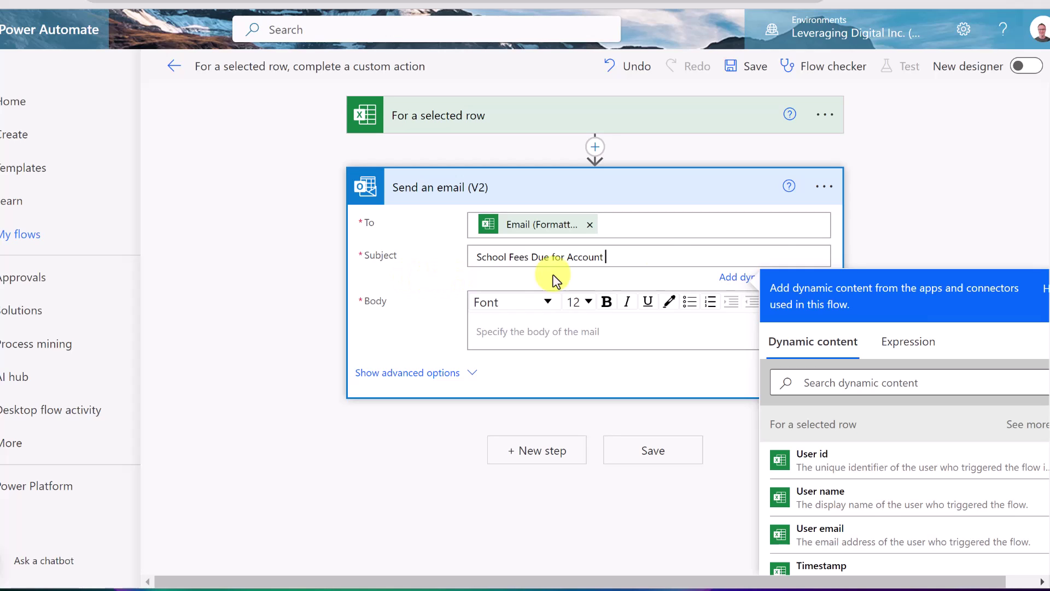
click(740, 277)
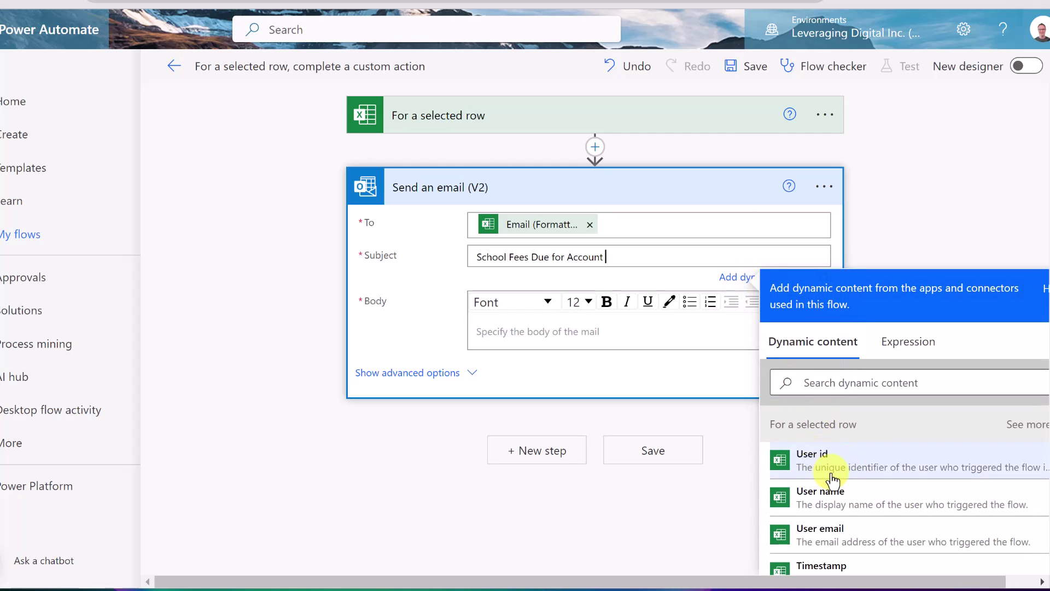
scroll(837, 482, down, 2)
scroll(839, 480, down, 1)
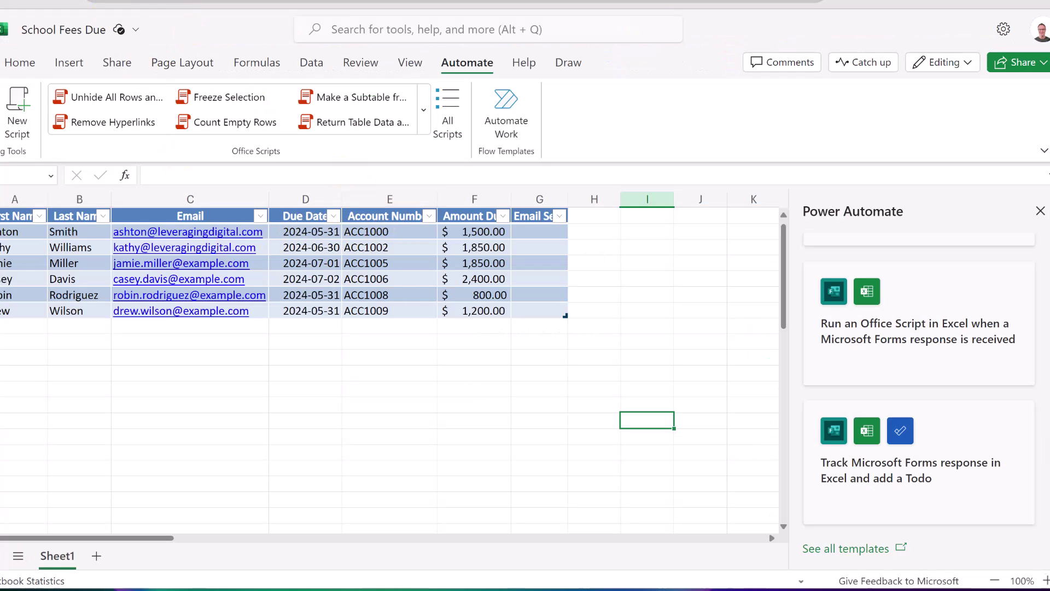
scroll(886, 520, down, 3)
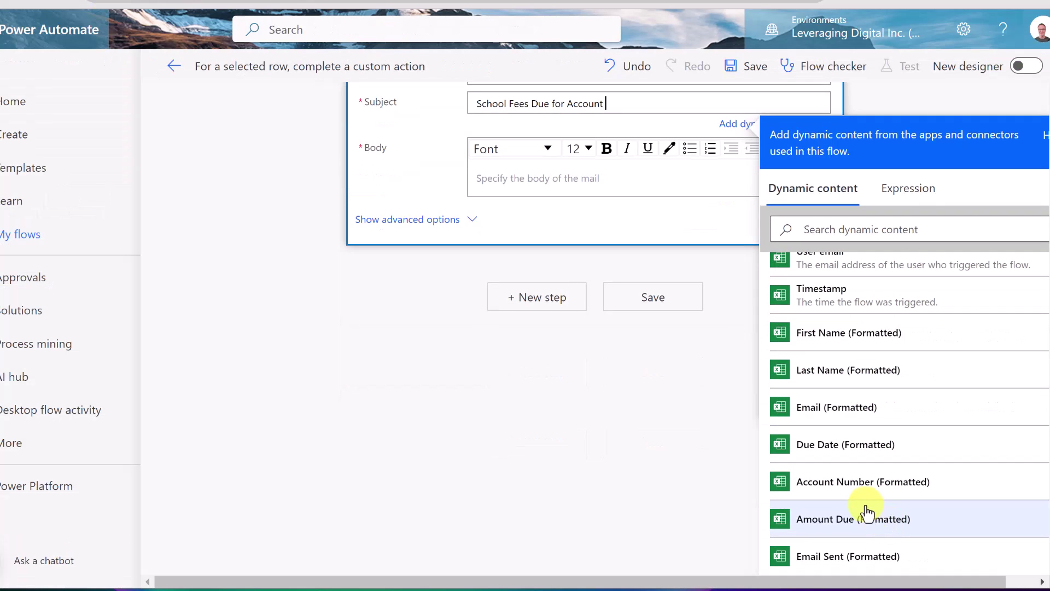
click(860, 482)
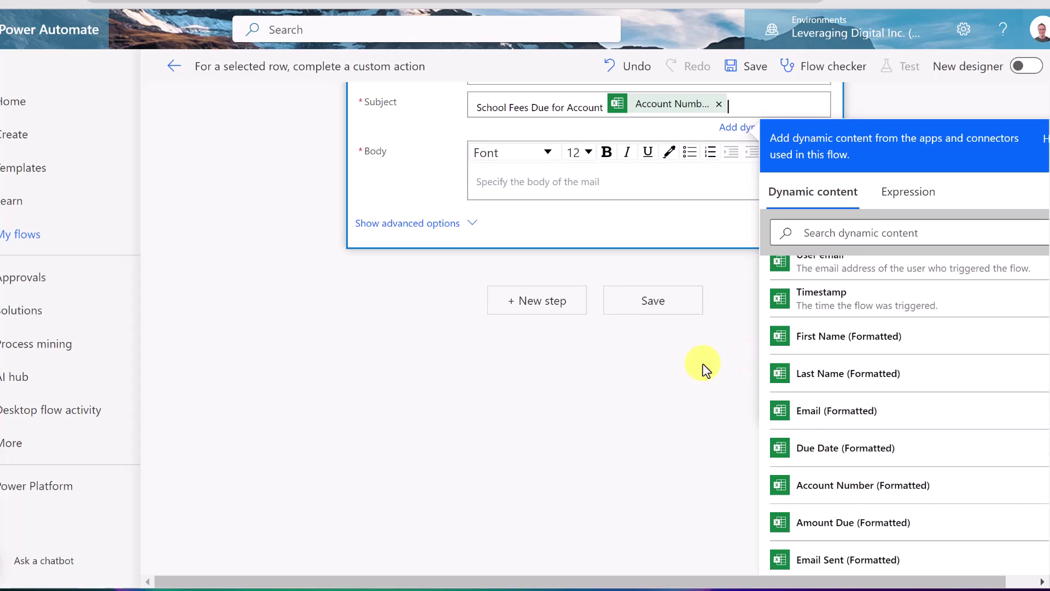
scroll(702, 363, up, 3)
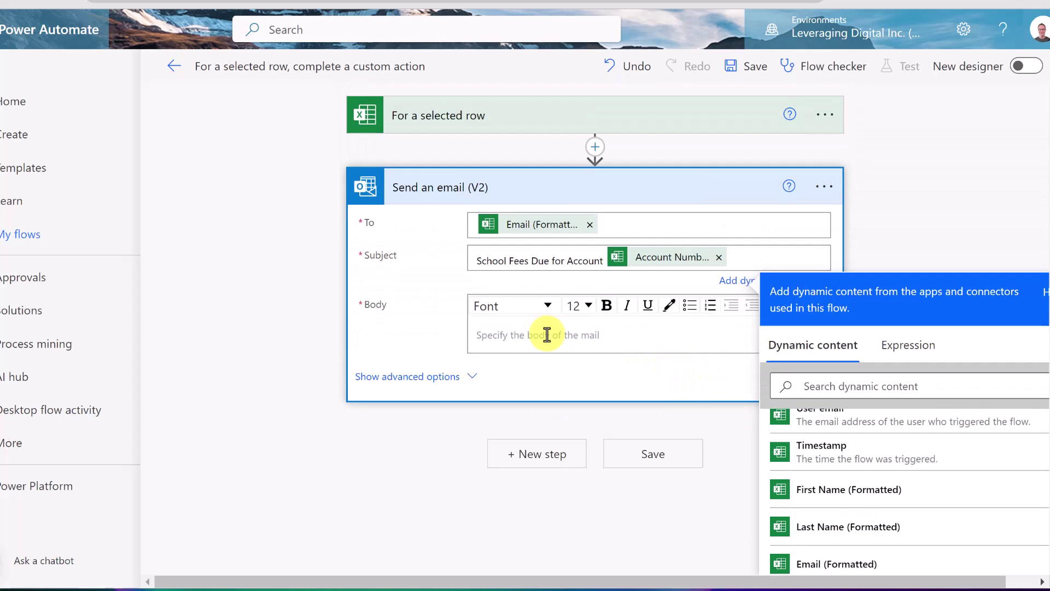
click(527, 336)
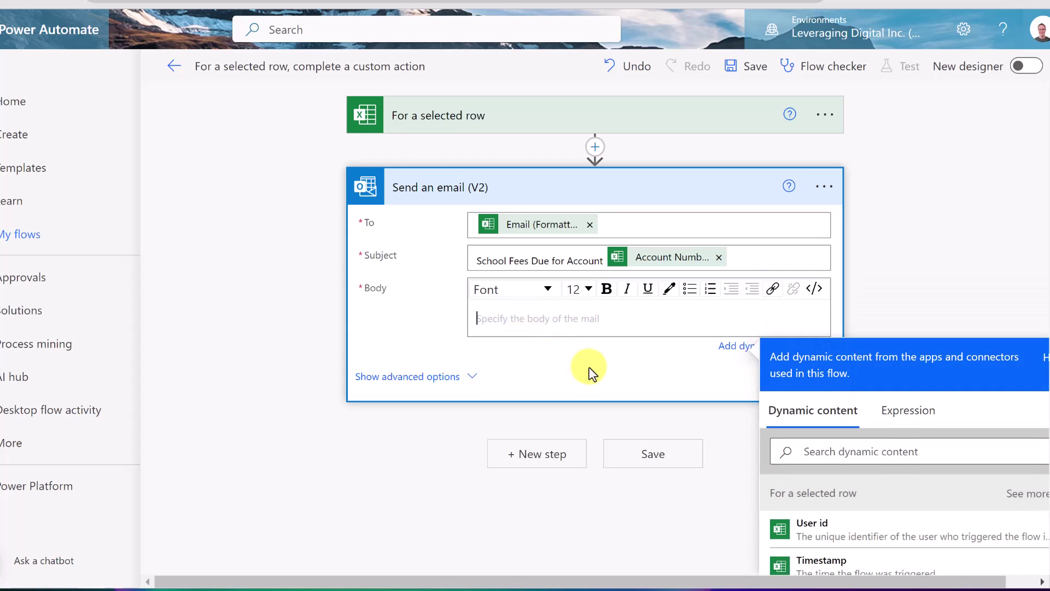
- Start the email body with 'He' plus the row's First Name and a comma, then a new line
text(Hello)
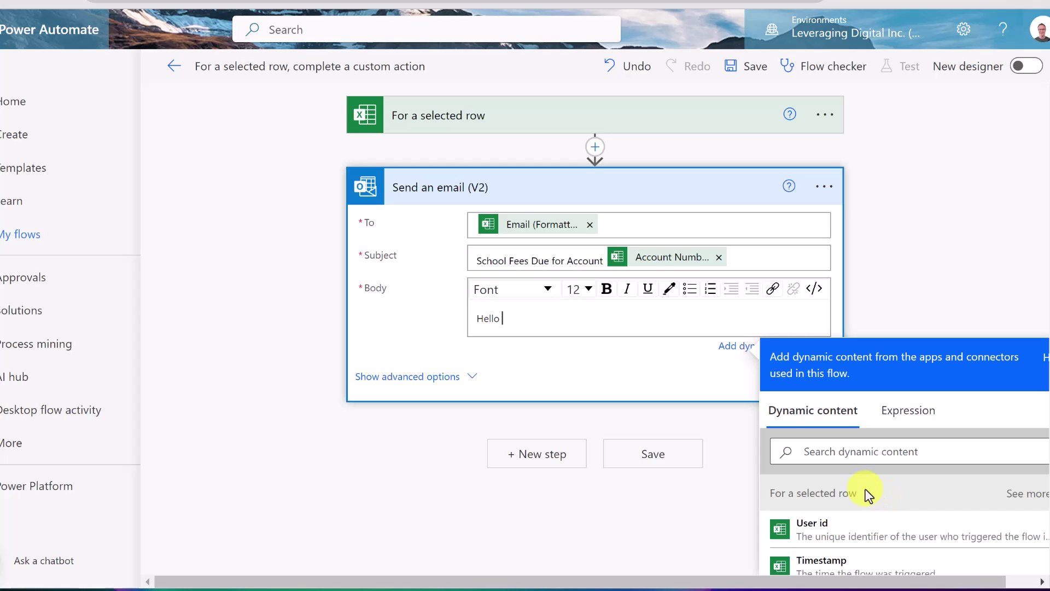
scroll(867, 494, down, 1)
scroll(863, 516, down, 4)
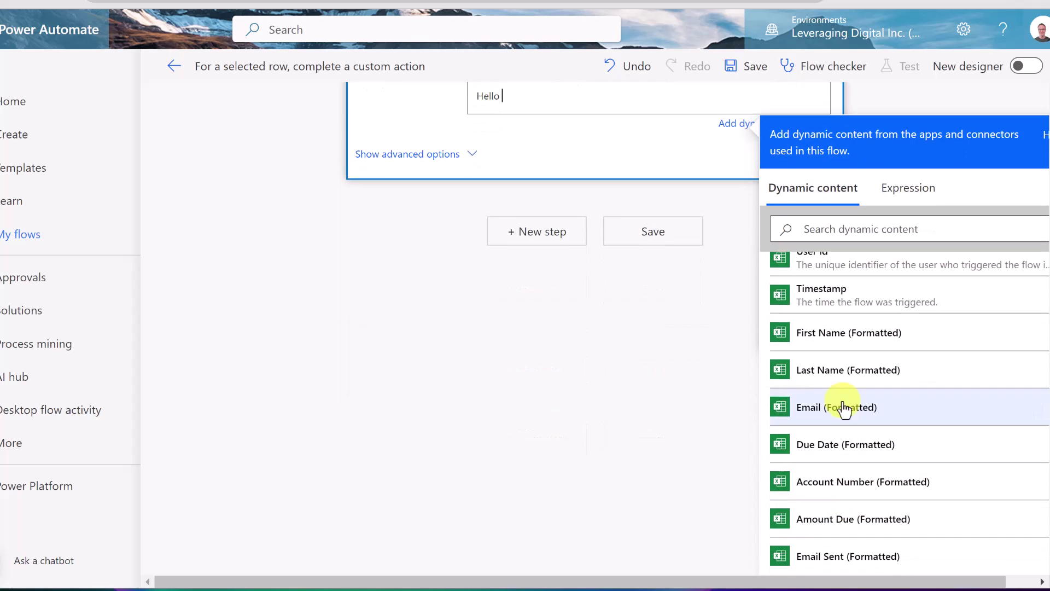
click(837, 339)
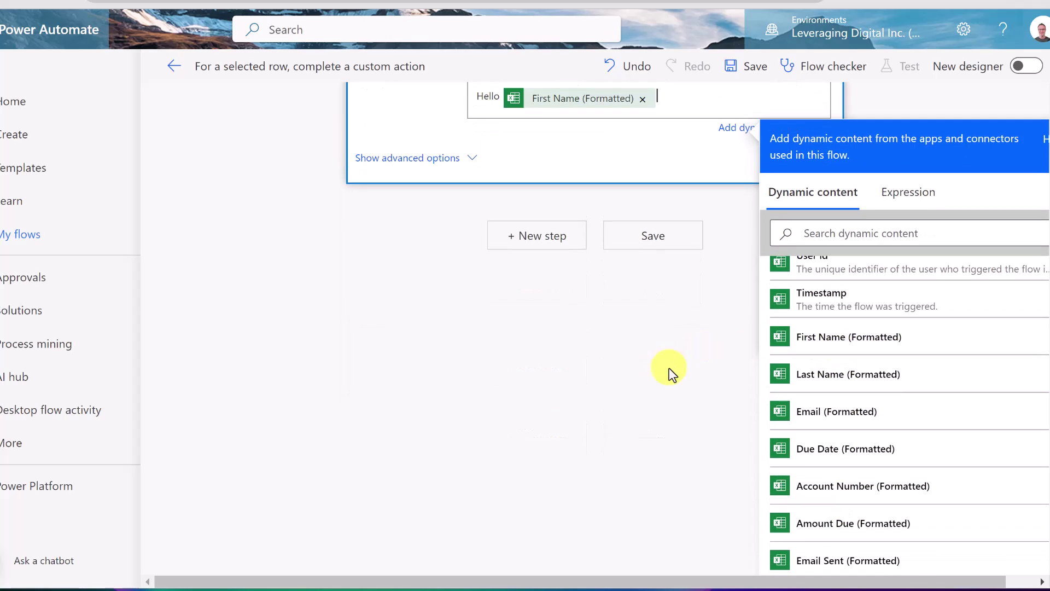
scroll(668, 367, up, 1)
scroll(626, 359, up, 2)
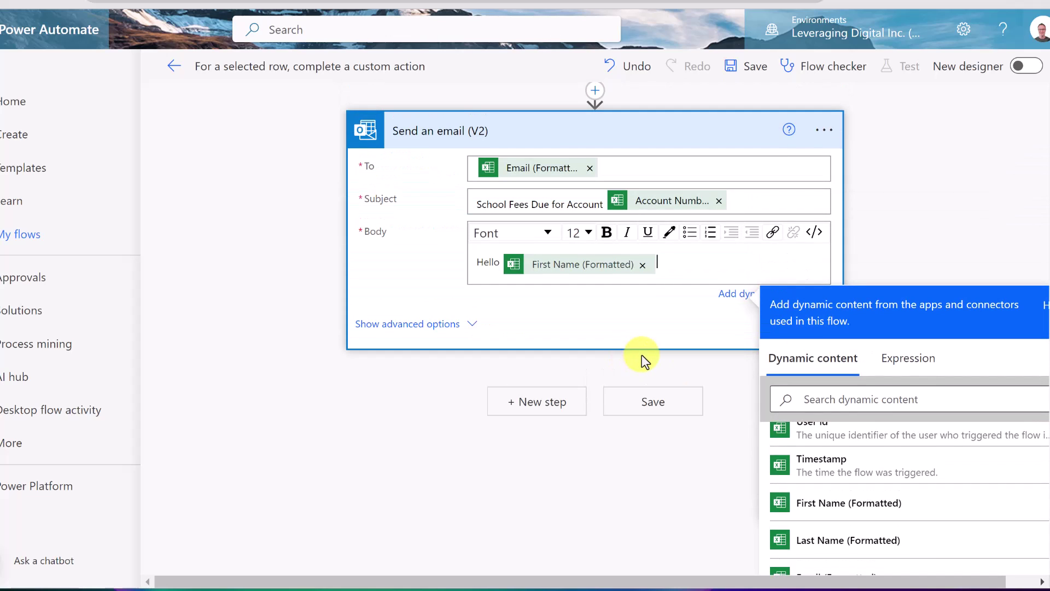
text(,)
key(Return)
key(Return)
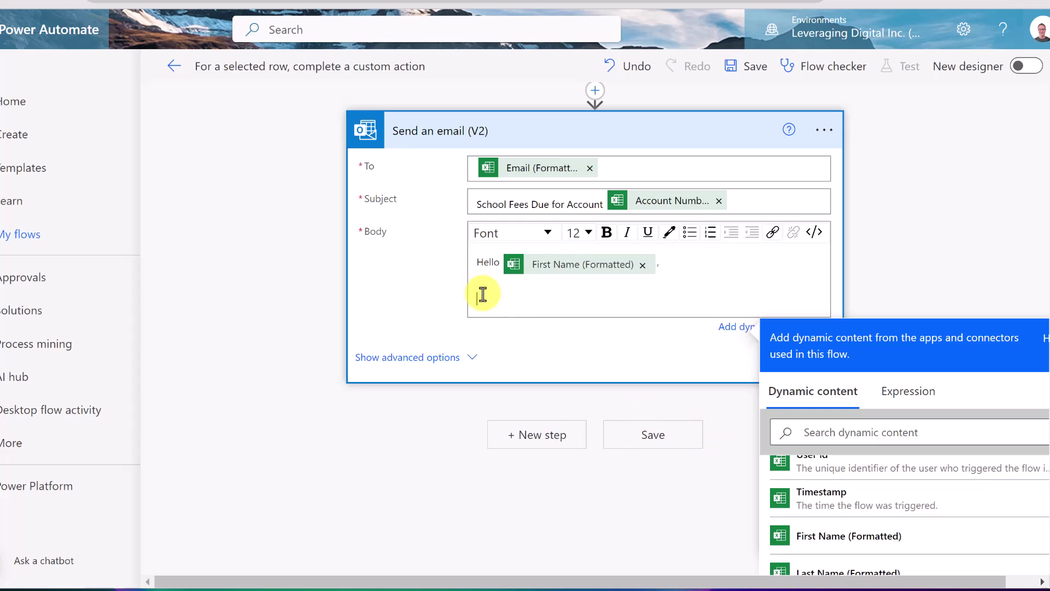
- Add 'This is a friendly reminder that your schools fees are due on' plus the Due Date token
text(This is a friendly reminder that your schools fees are due on)
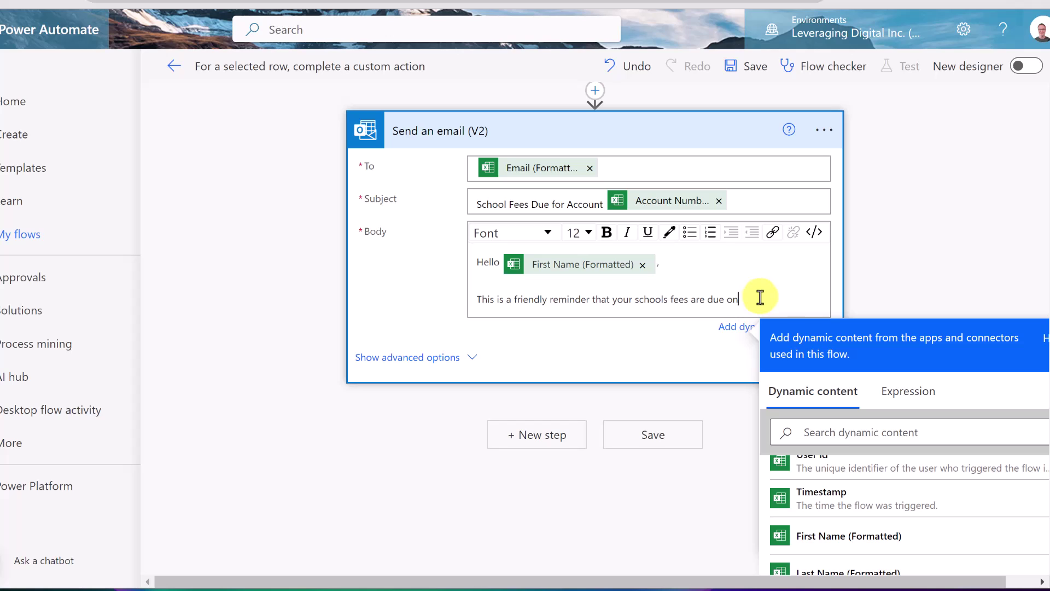
scroll(853, 491, down, 2)
scroll(853, 491, down, 3)
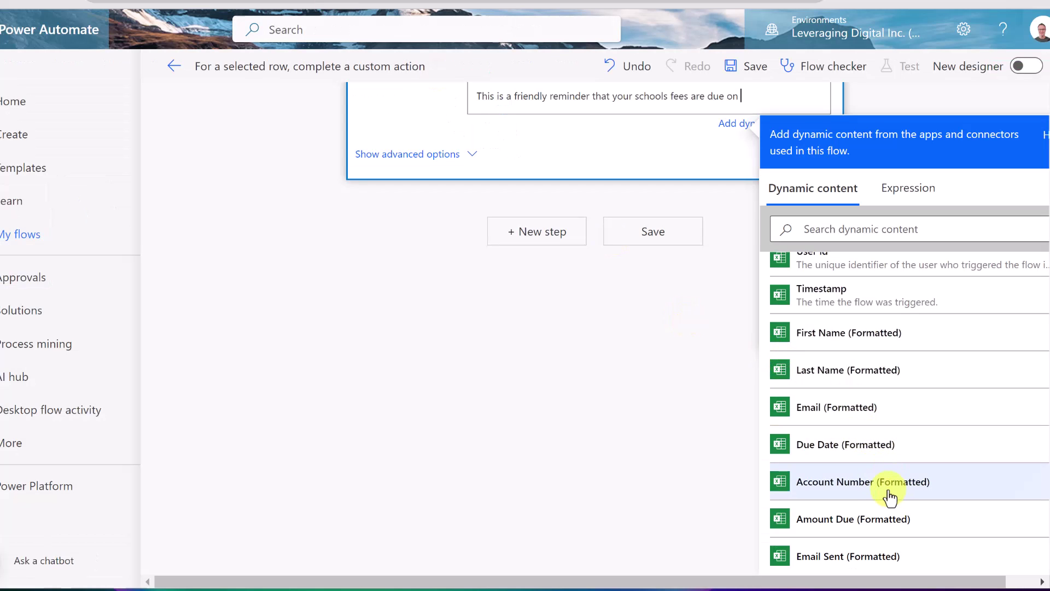
click(857, 454)
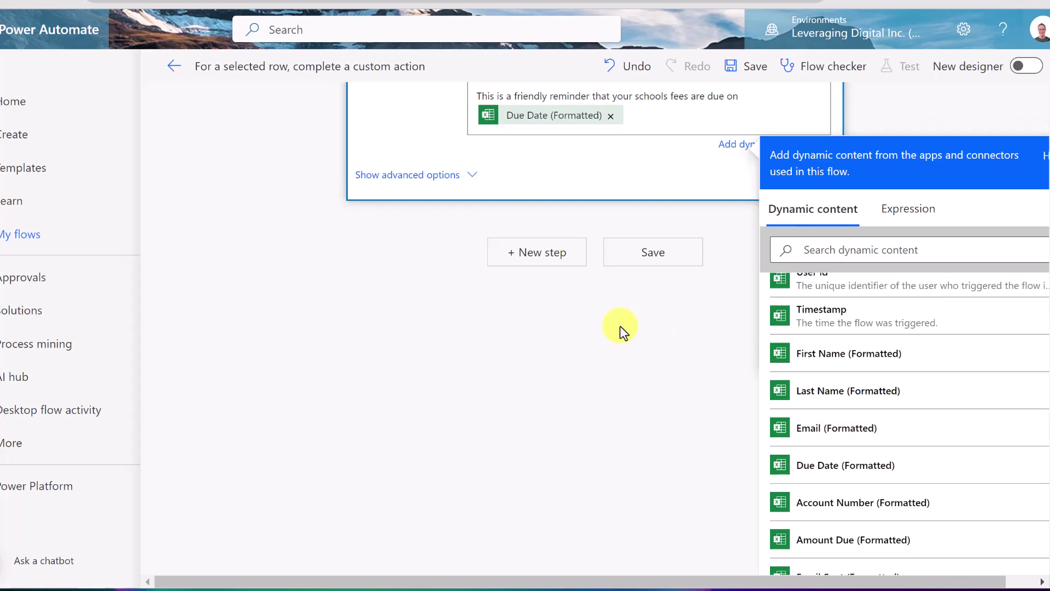
scroll(619, 326, up, 3)
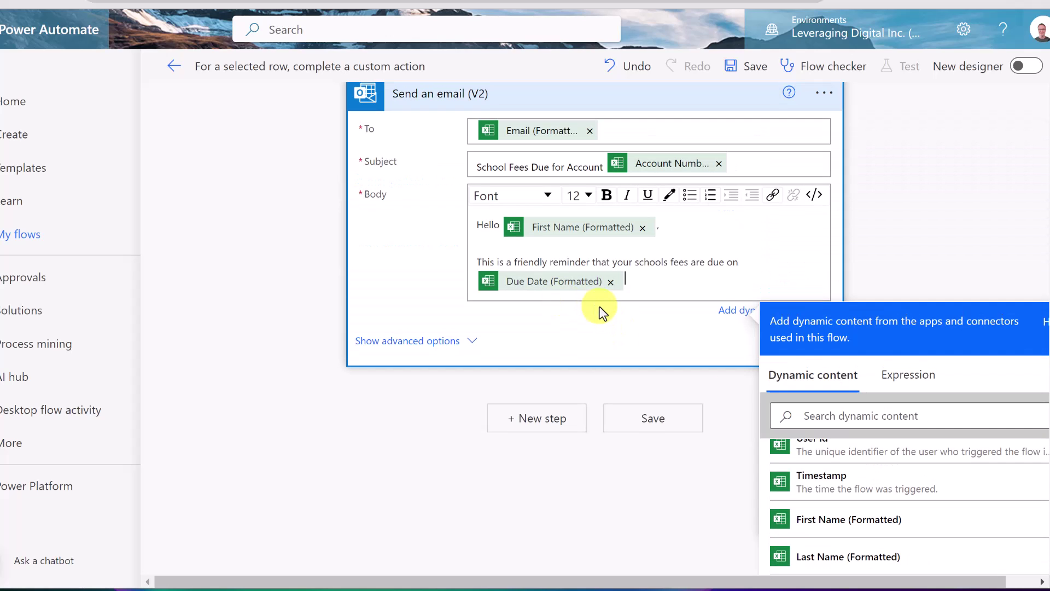
text(.)
key(Return)
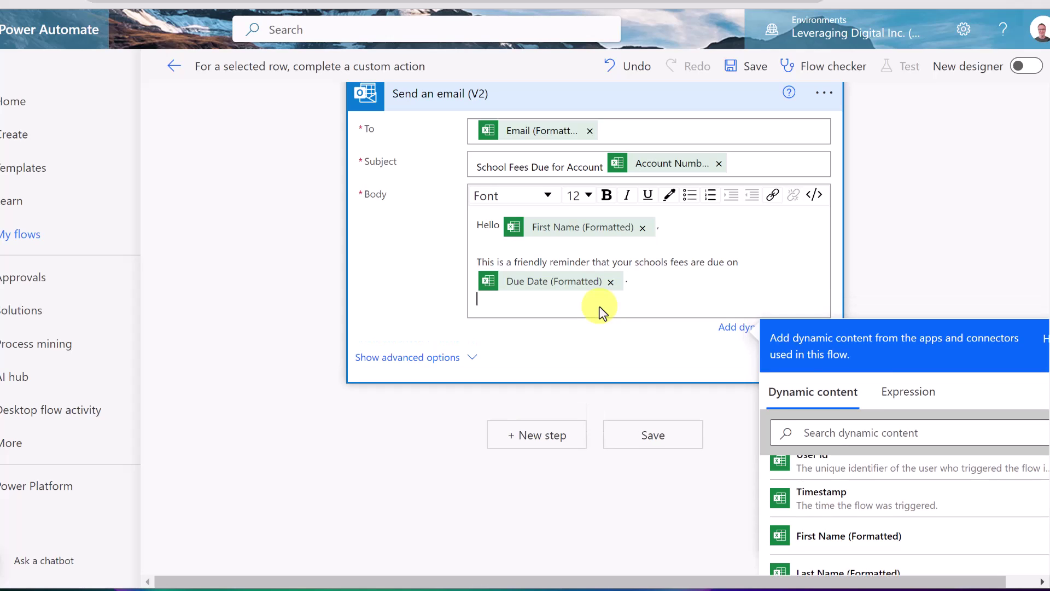
- Add an 'Amount due is:' line followed by the row's Amount Due (Formatted) token
key(Return)
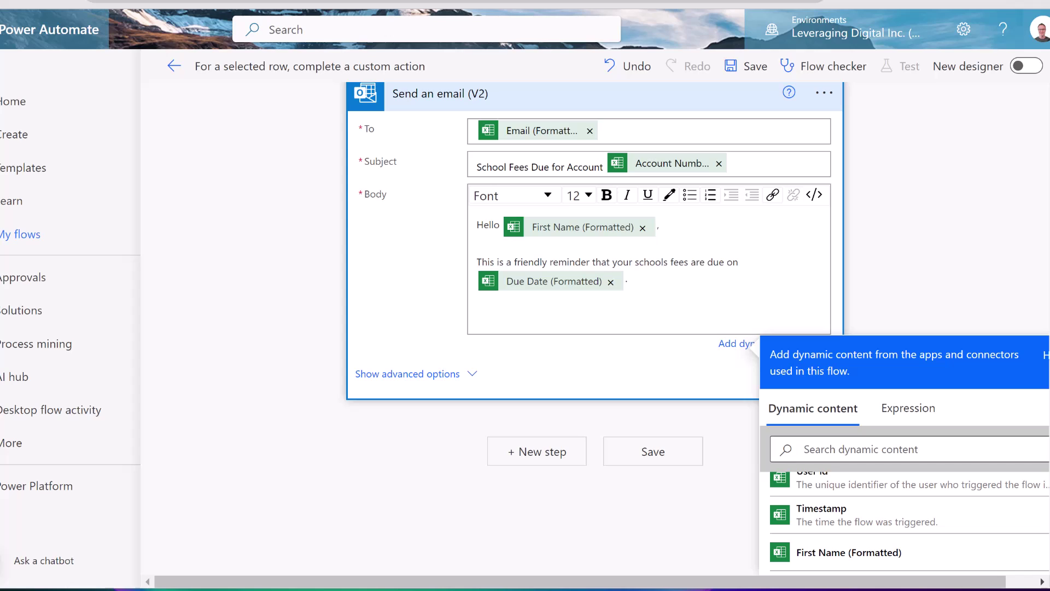
click(484, 314)
text(Amount due is:)
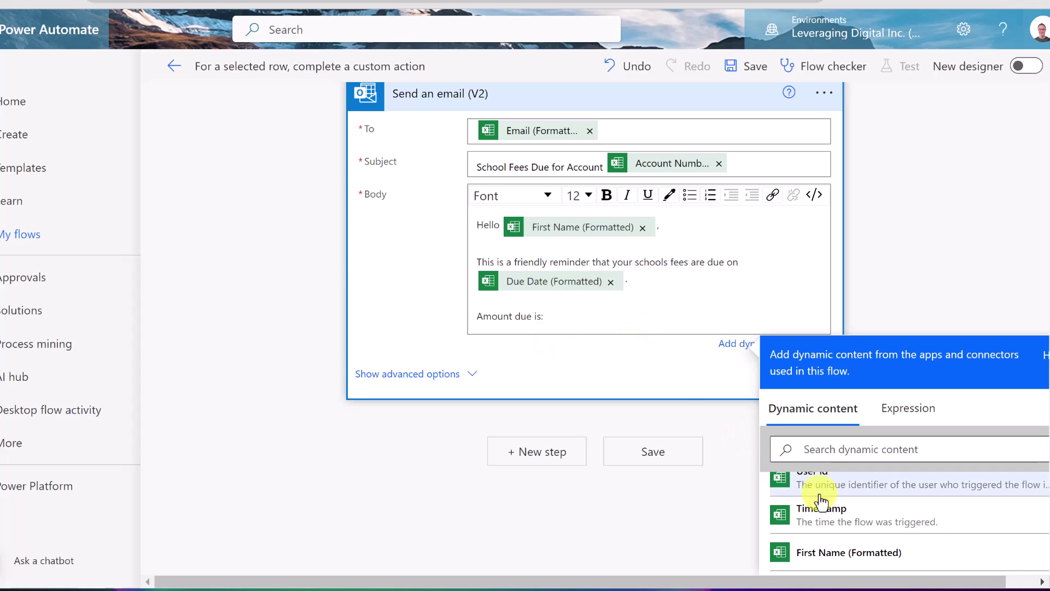
scroll(872, 478, down, 4)
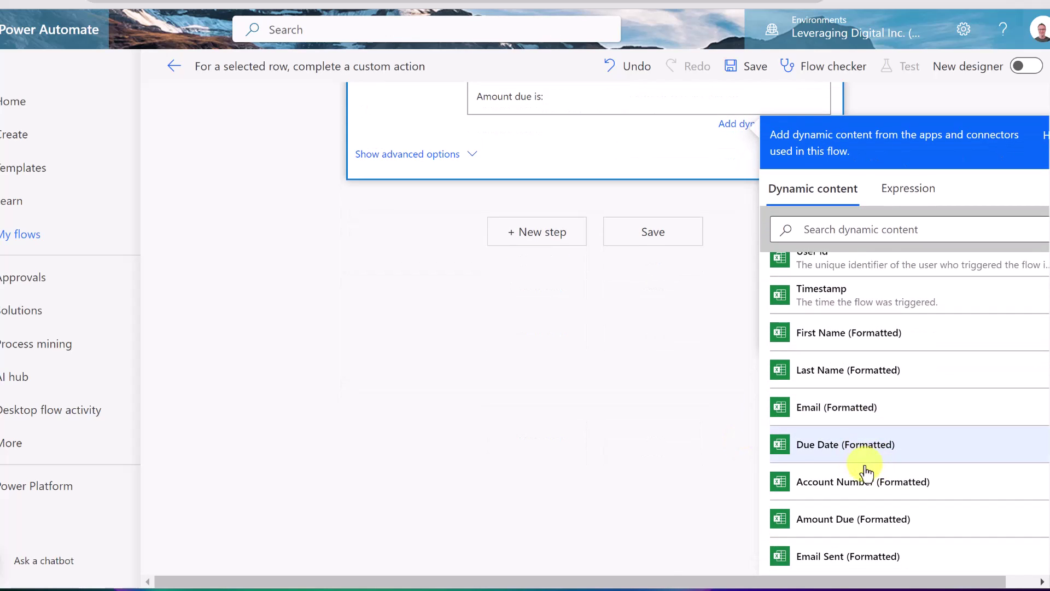
click(854, 526)
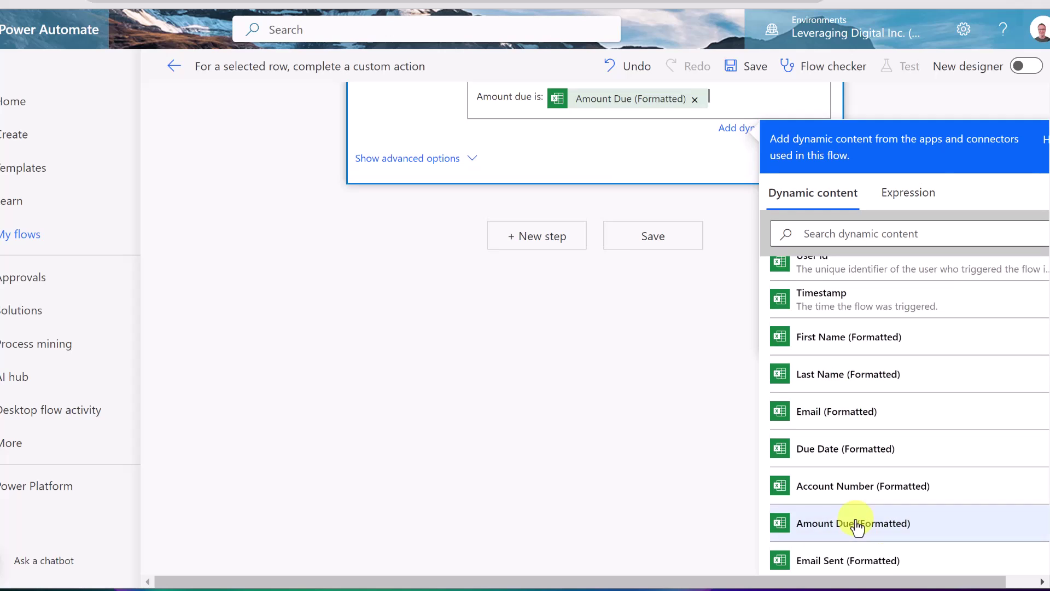
scroll(613, 386, up, 2)
- Save the flow and start a new line after the Amount Due value
click(629, 316)
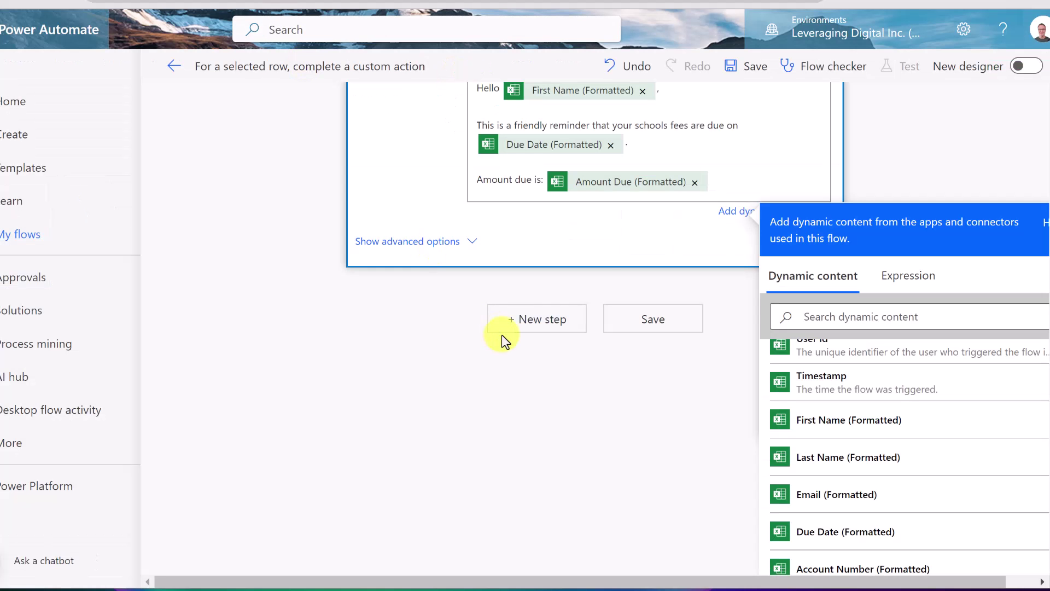
click(739, 187)
key(Return)
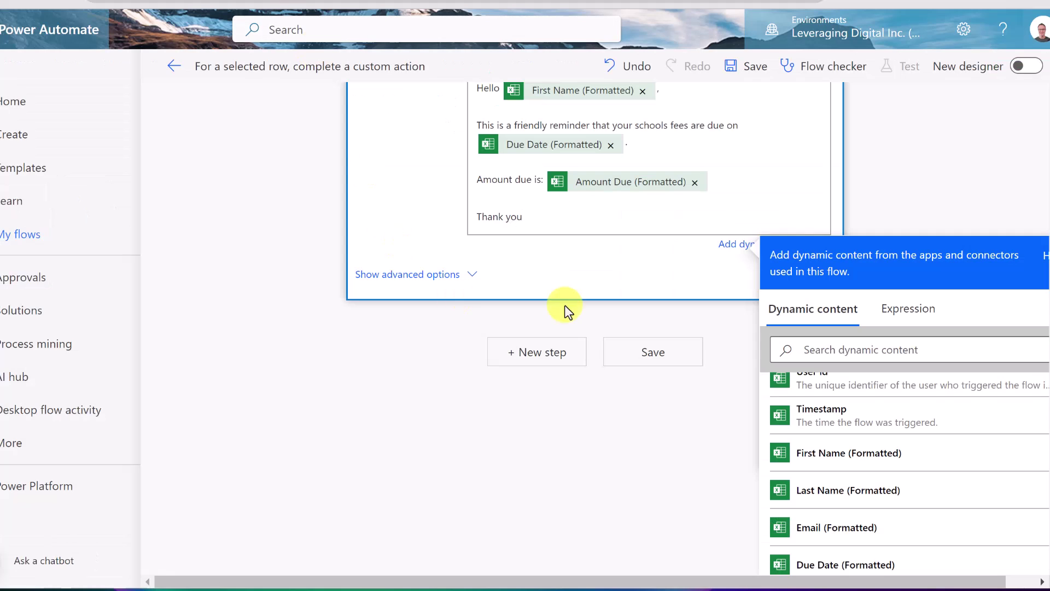
- Add a new step after the email by searching 'update' and choosing Excel Online's Update a row
click(602, 402)
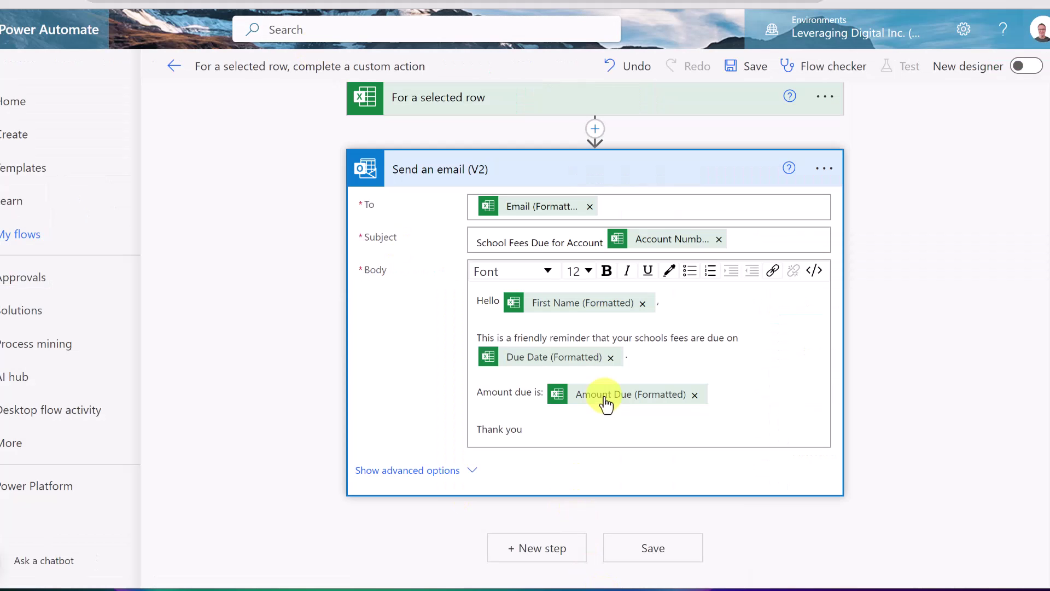
click(553, 551)
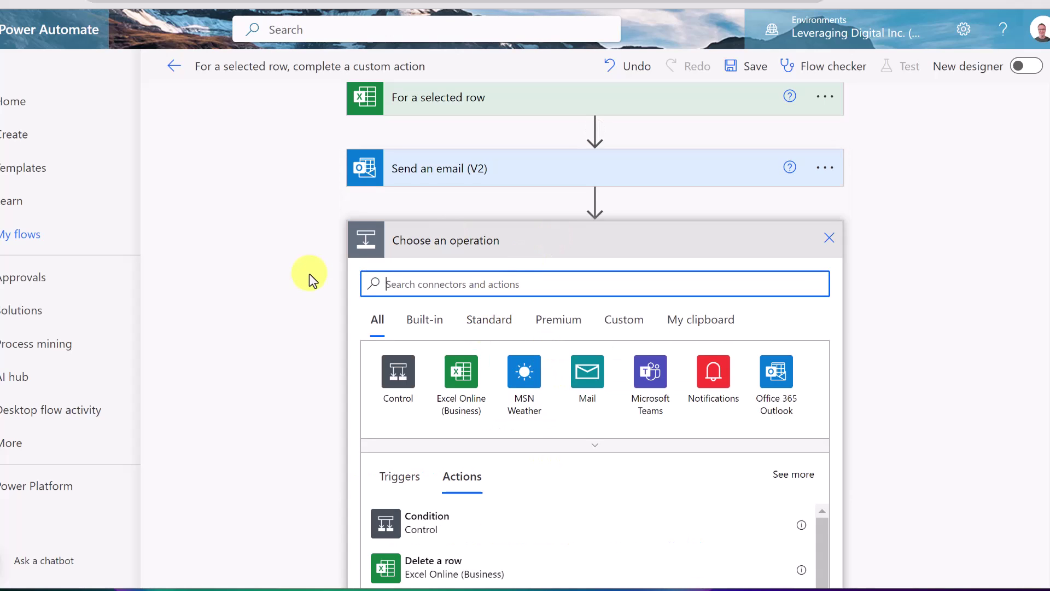
text(update)
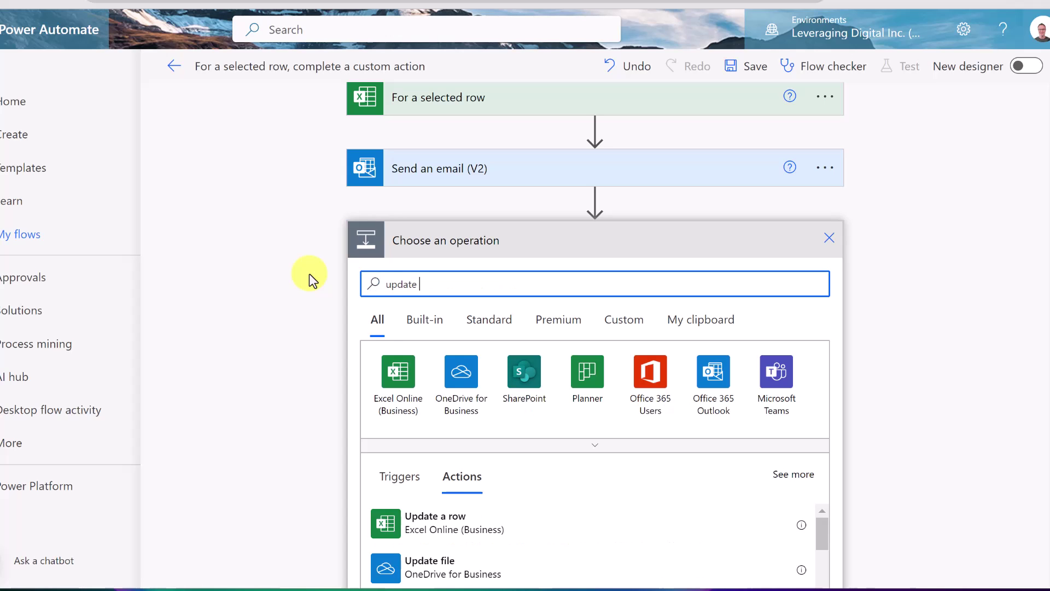
click(465, 526)
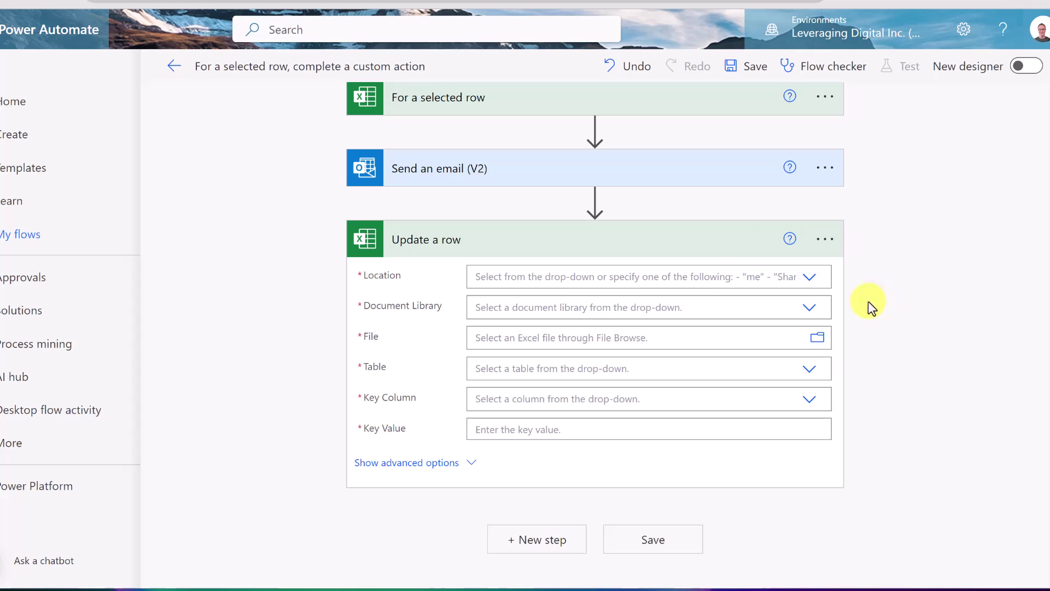
- Point Update a row at the school_fees table, matching Account Number against the Account Number token
click(811, 278)
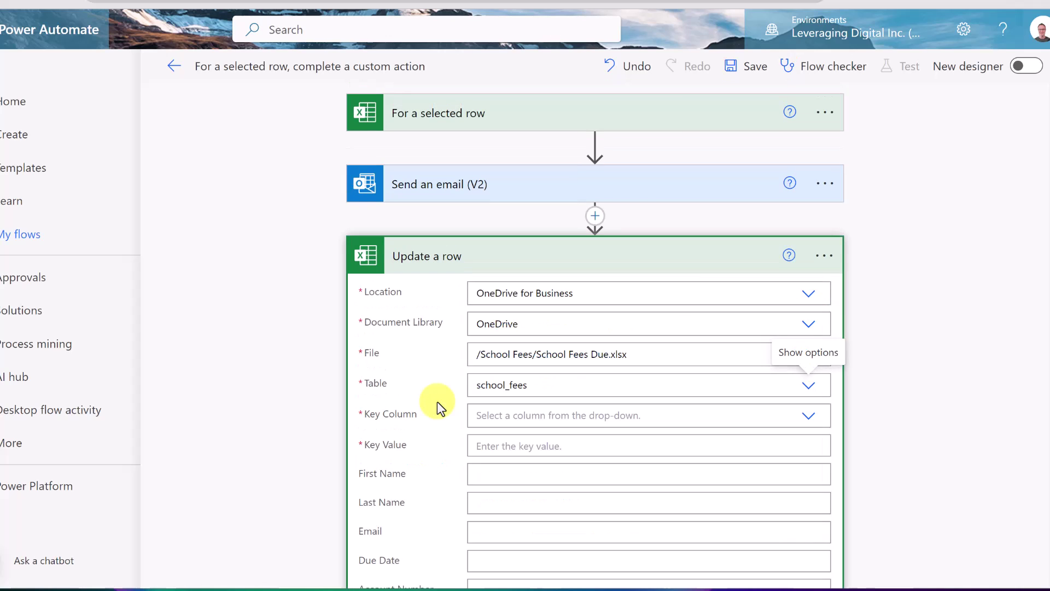
scroll(445, 415, down, 1)
scroll(445, 416, down, 1)
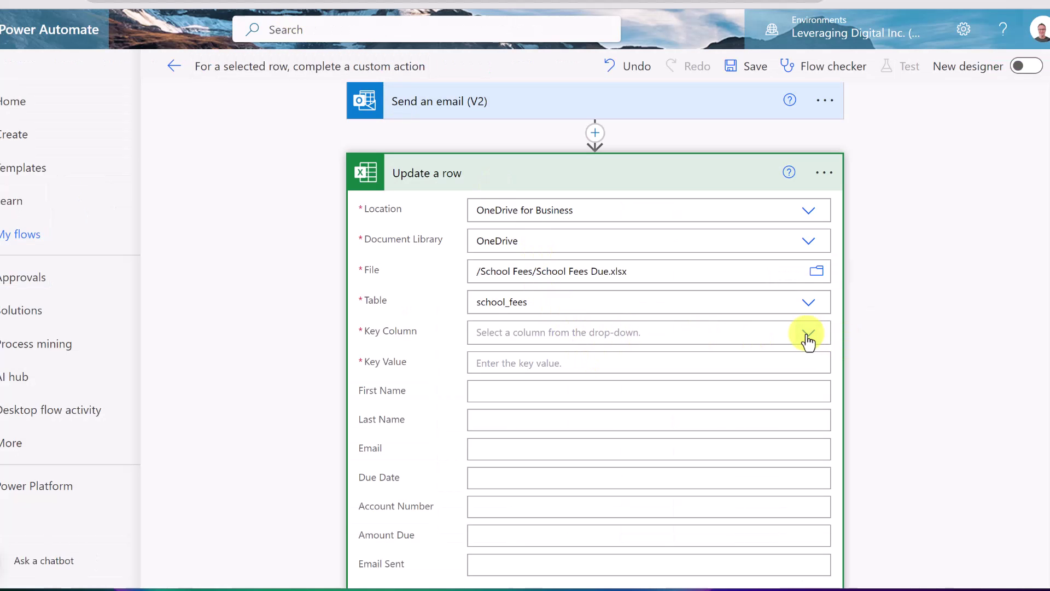
click(808, 335)
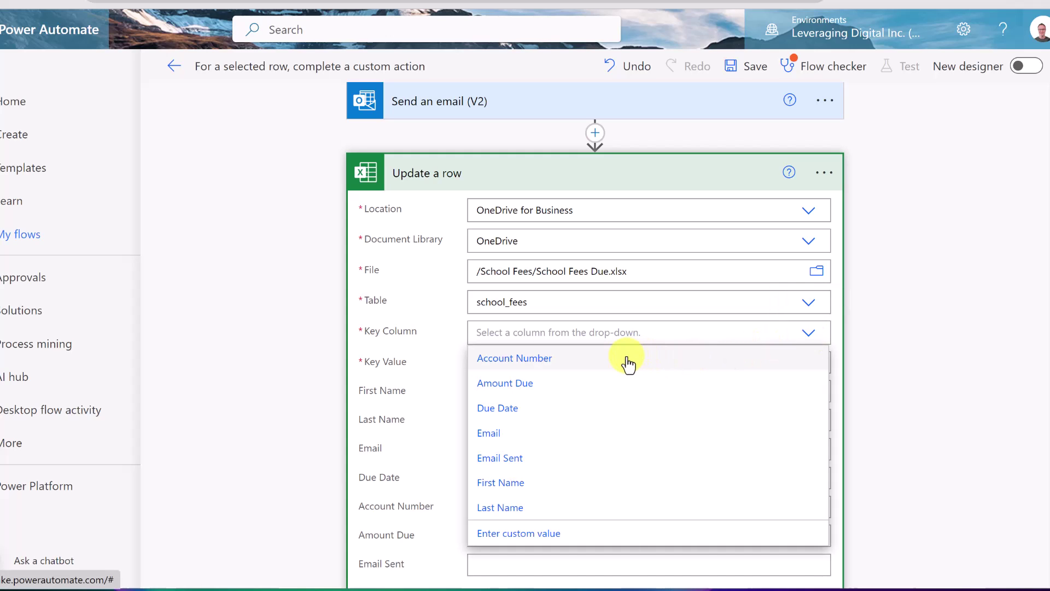
click(566, 369)
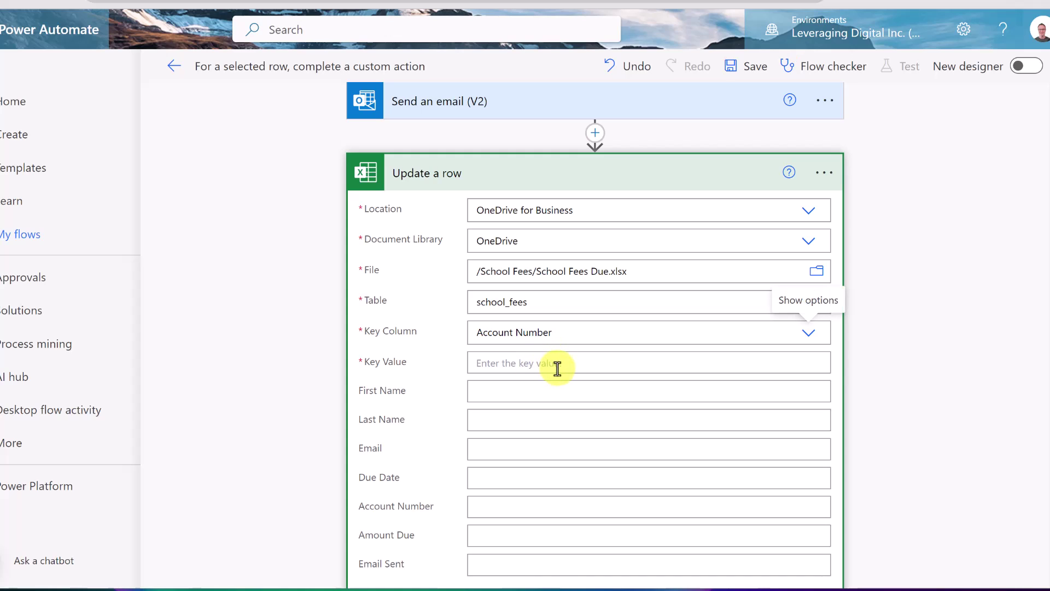
click(548, 365)
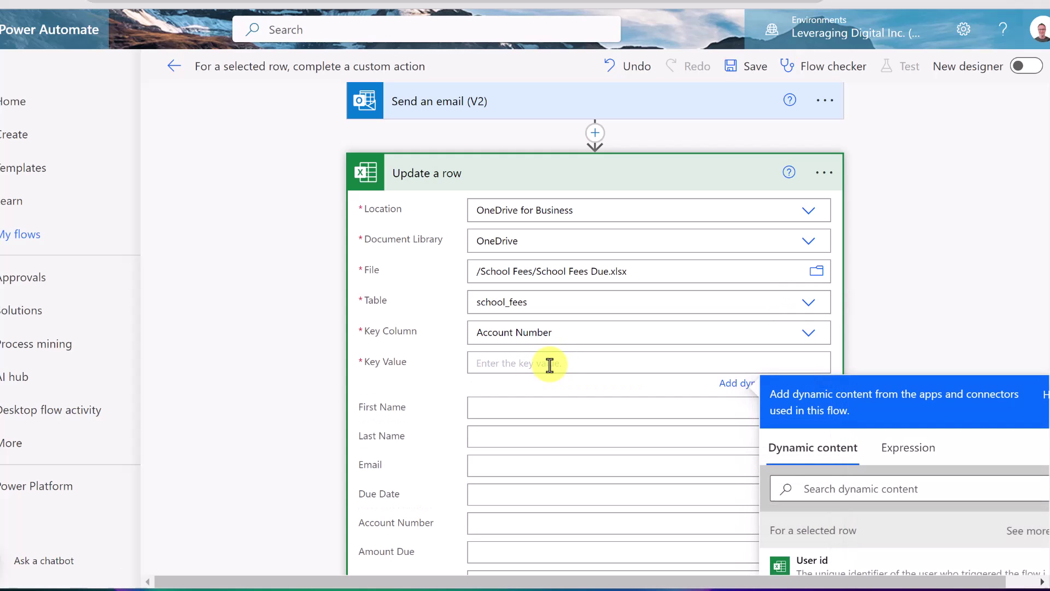
scroll(888, 474, down, 3)
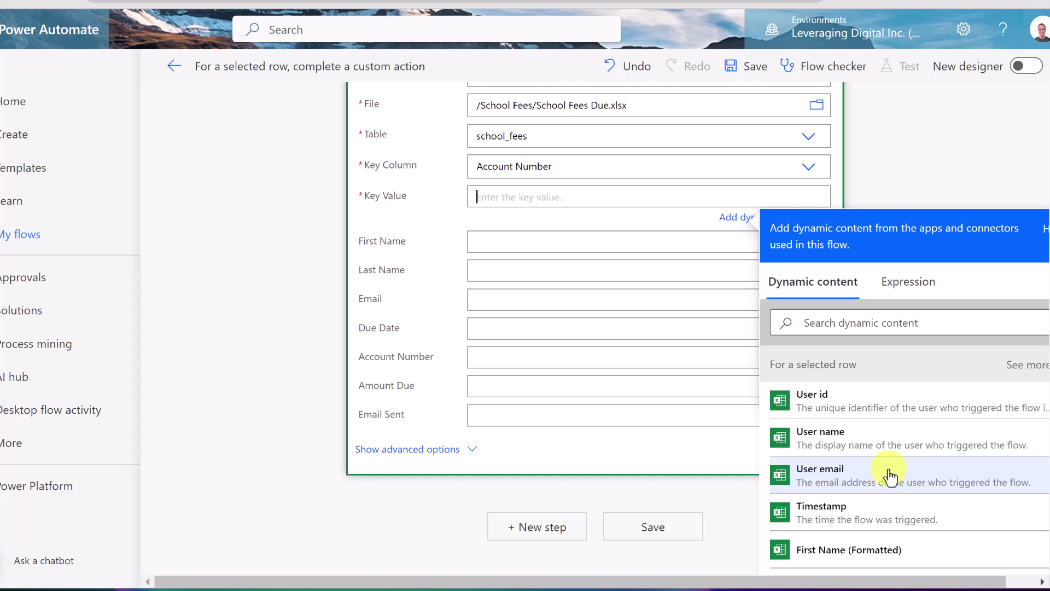
scroll(889, 473, down, 2)
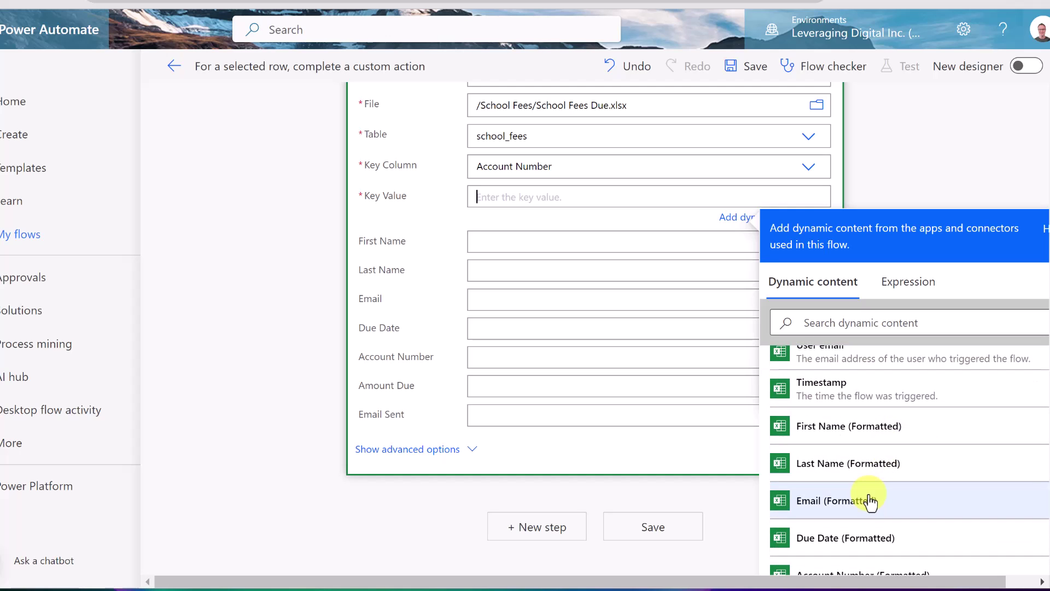
scroll(870, 536, down, 2)
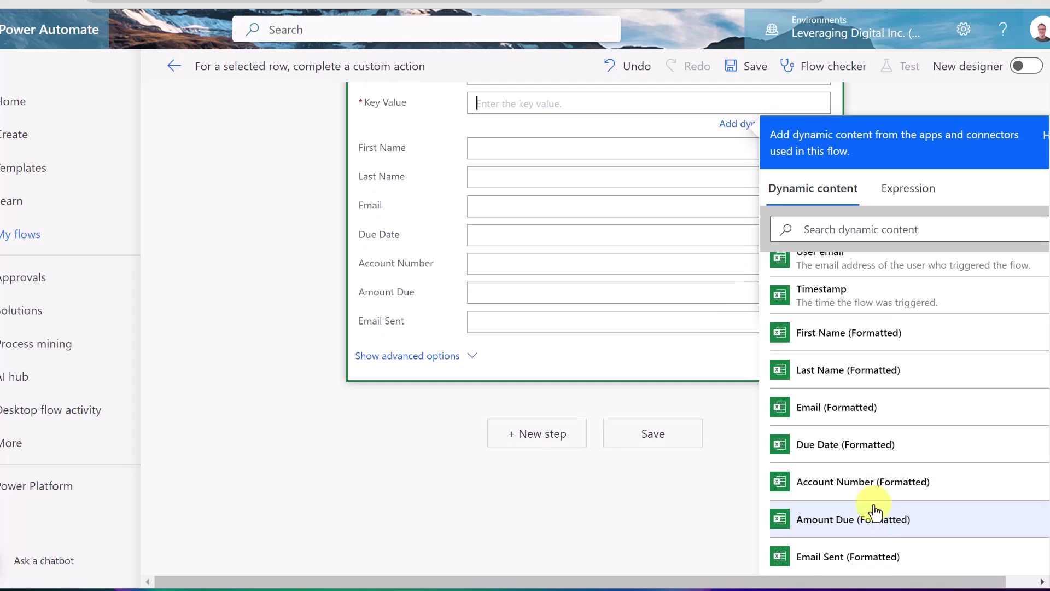
click(873, 484)
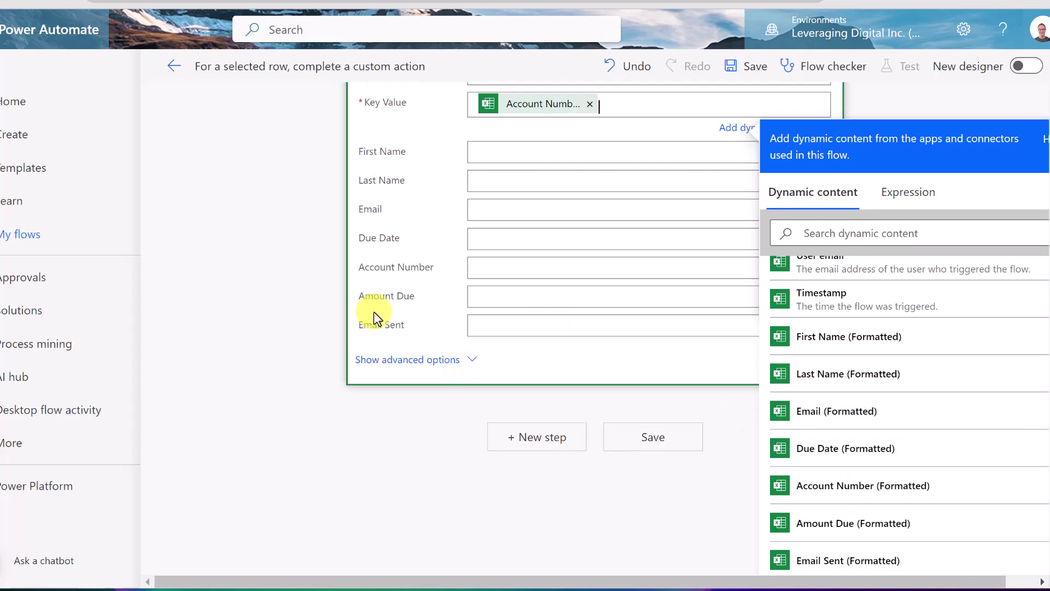
scroll(373, 310, up, 3)
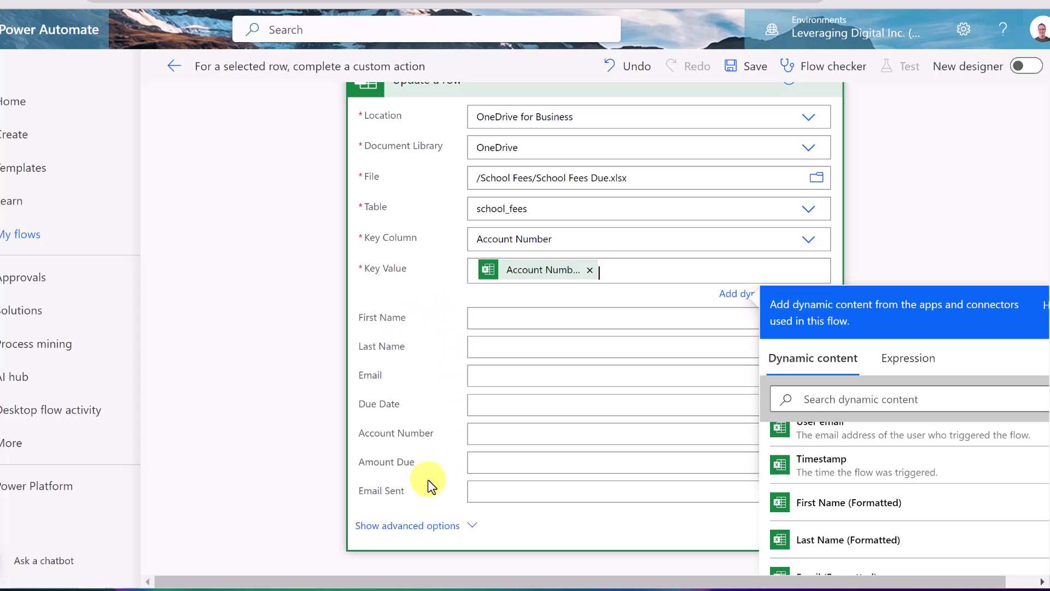
- Set Email Sent to 'Yes', rename the flow 'Send Email', and save it
click(504, 492)
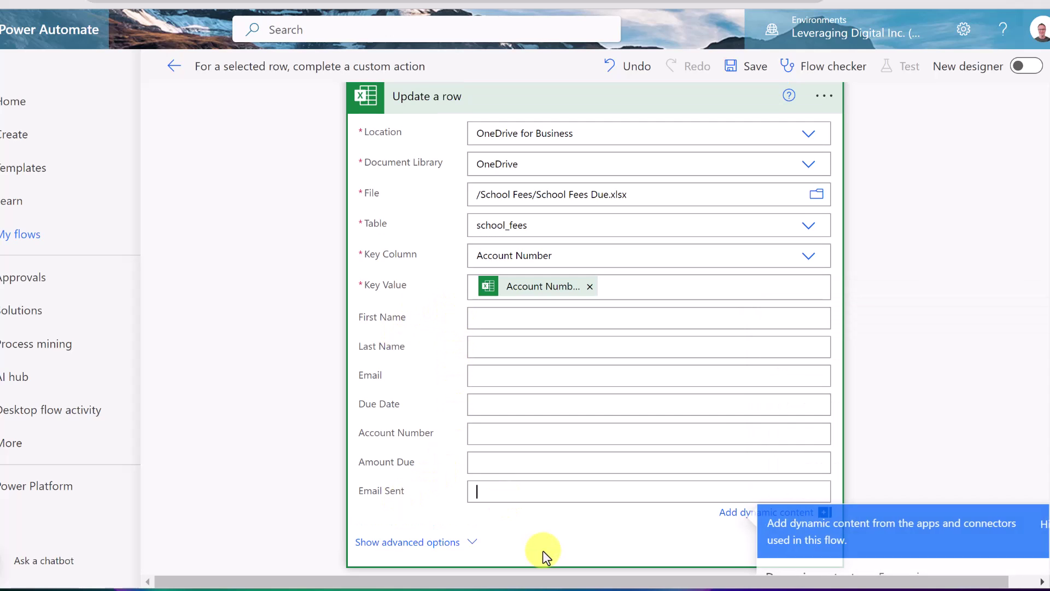
text(Yes)
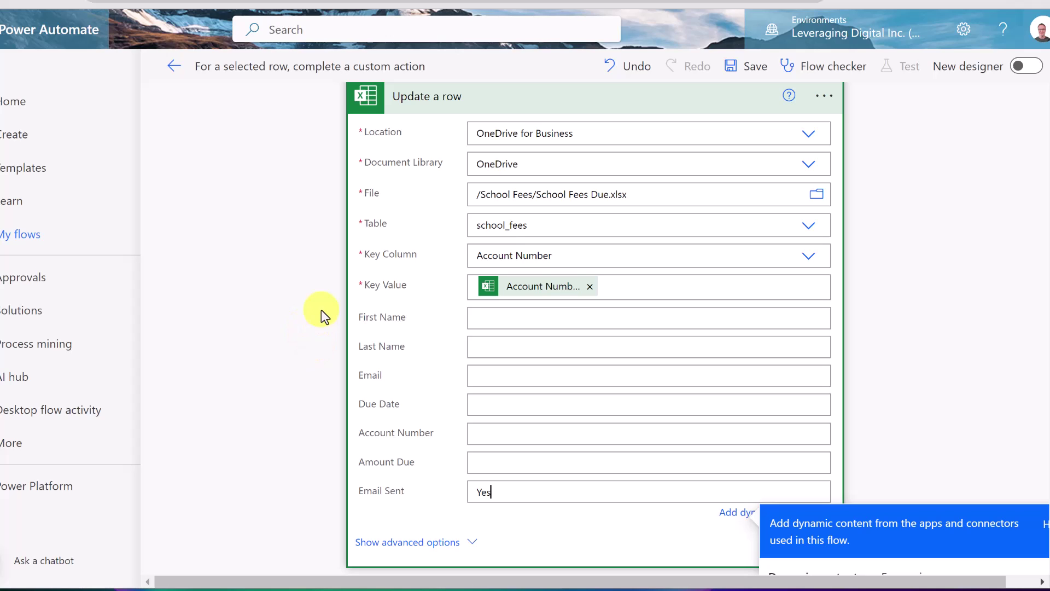
scroll(321, 309, up, 2)
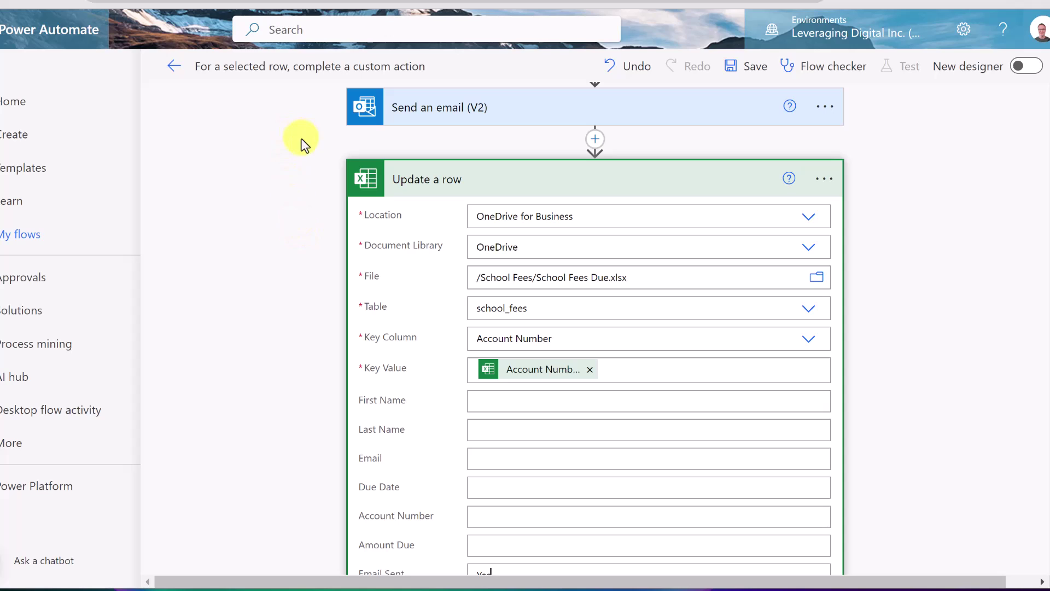
click(287, 68)
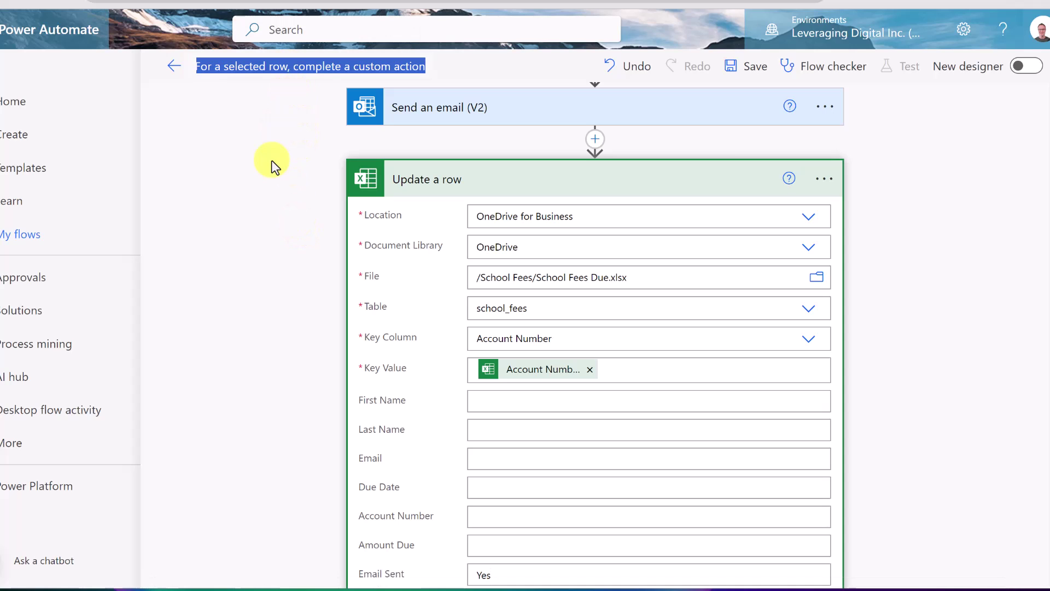
text(Send Email)
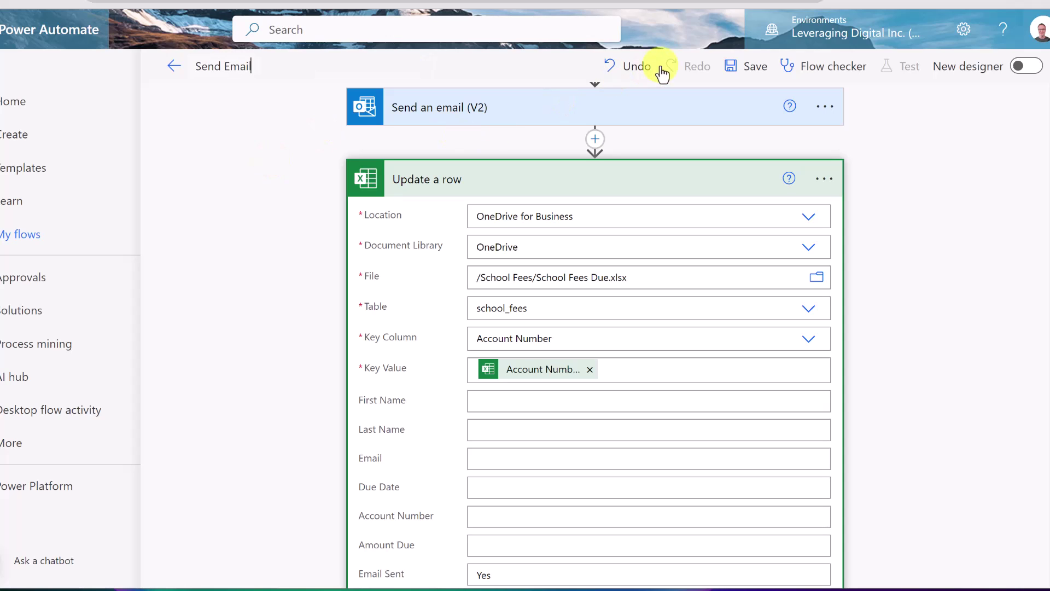
click(750, 68)
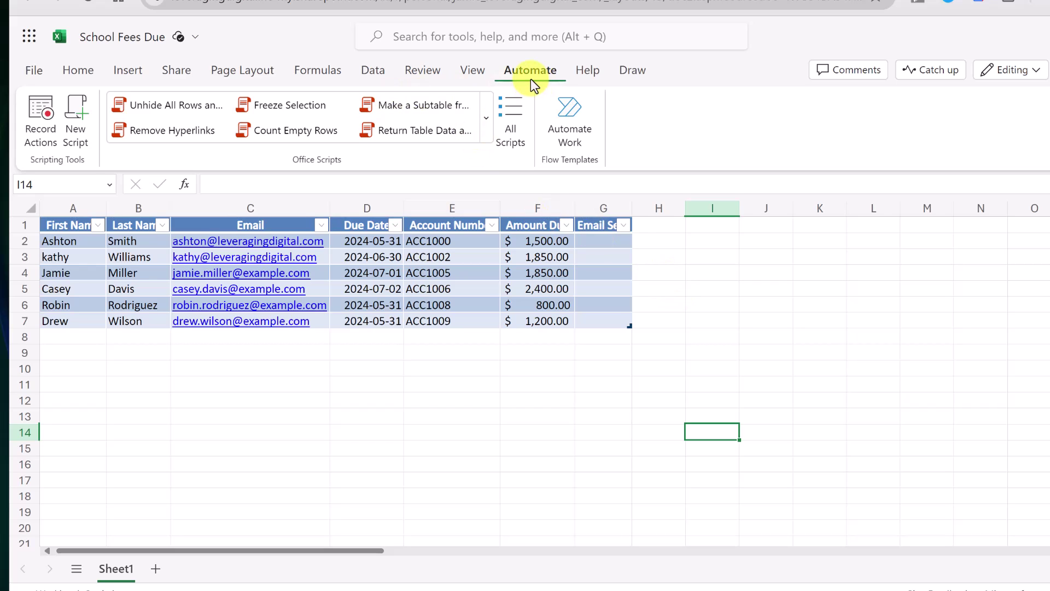
- Open the Automate Work pane showing Send Email and select row 2 of the fees table
click(570, 112)
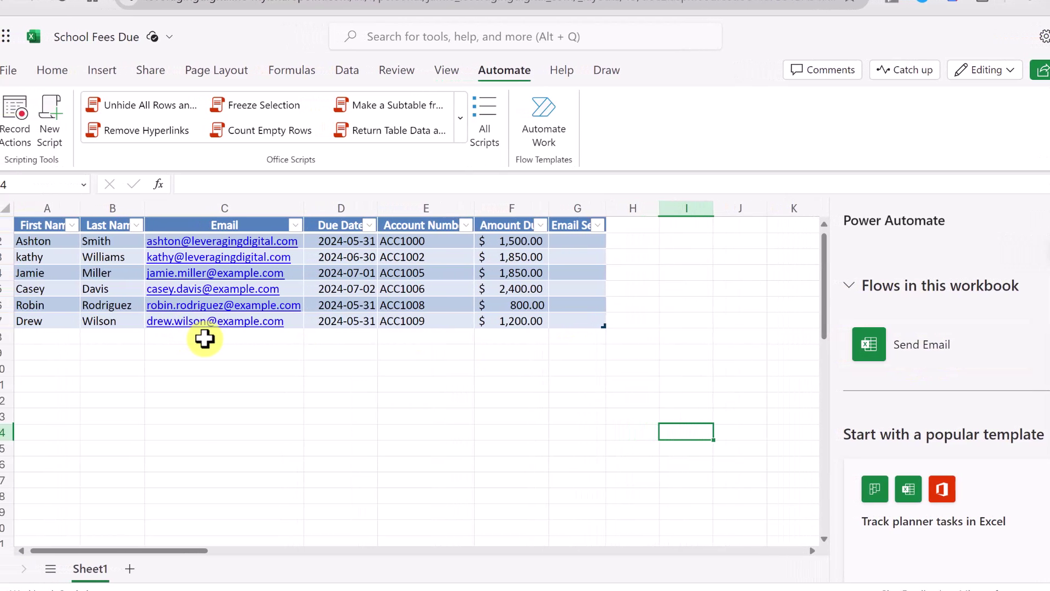
click(3, 241)
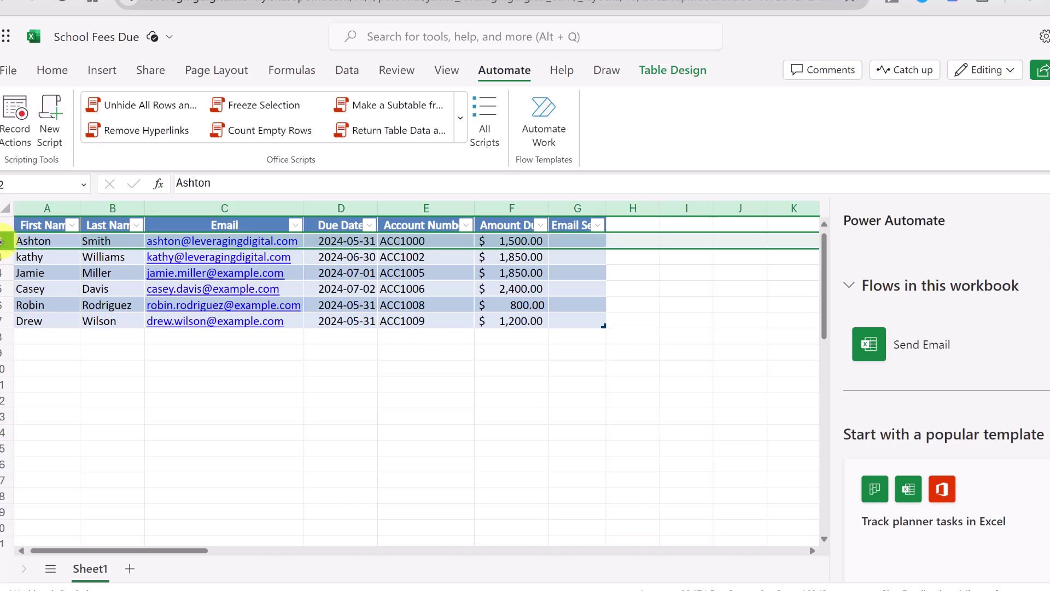
click(52, 243)
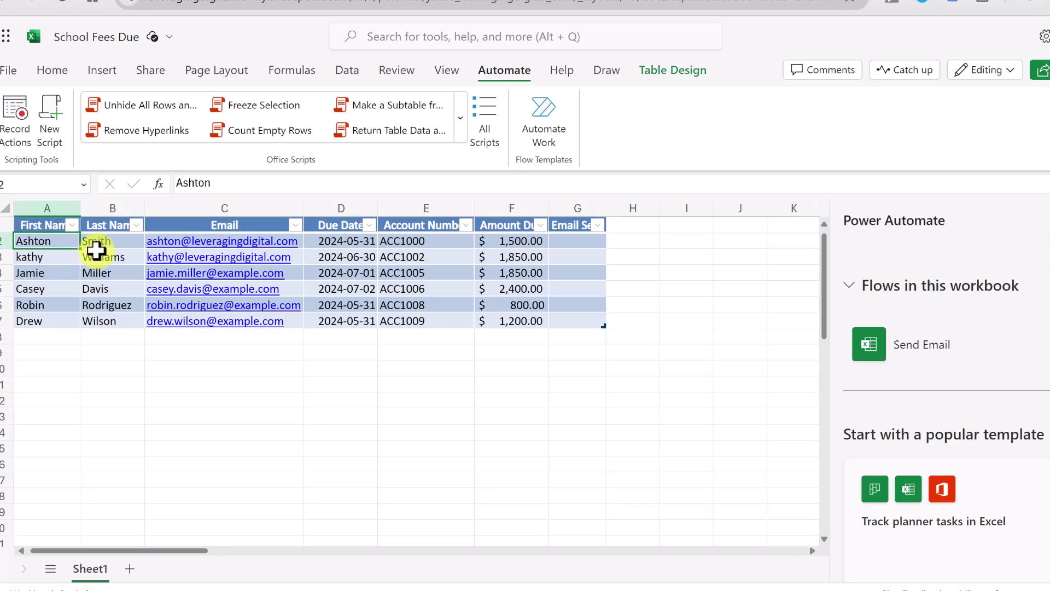
drag(59, 237, 63, 258)
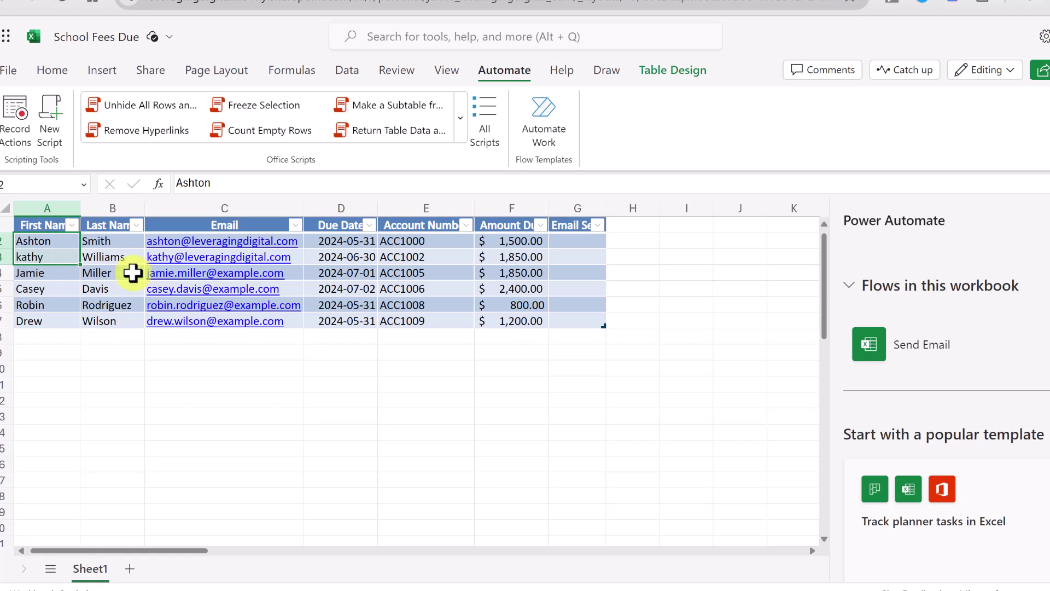
click(87, 243)
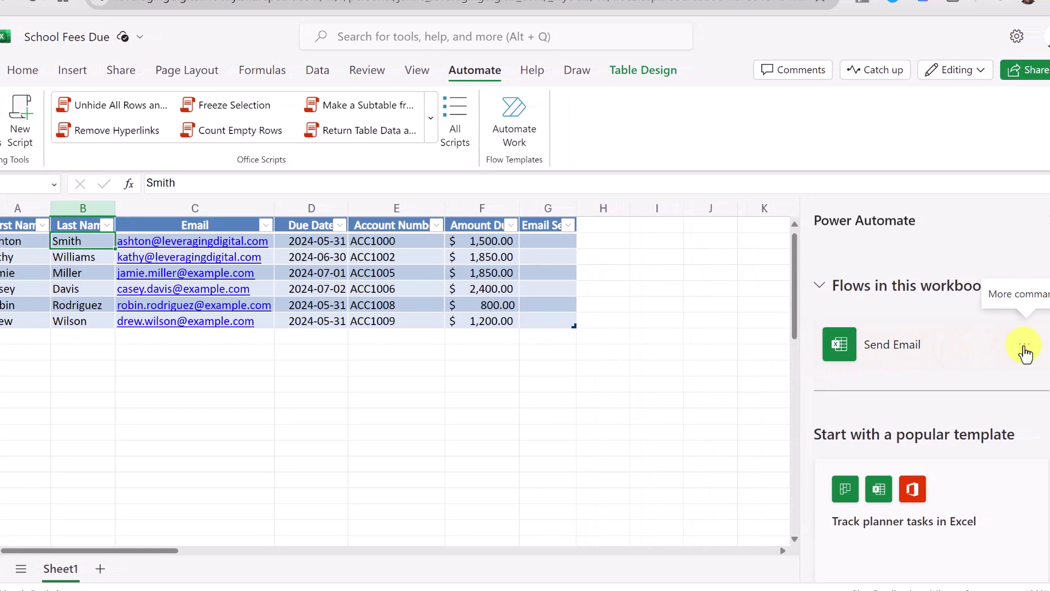
- Run Send Email on row 2 (ACC1000) through Continue and Run flow, then close with Done
click(1024, 345)
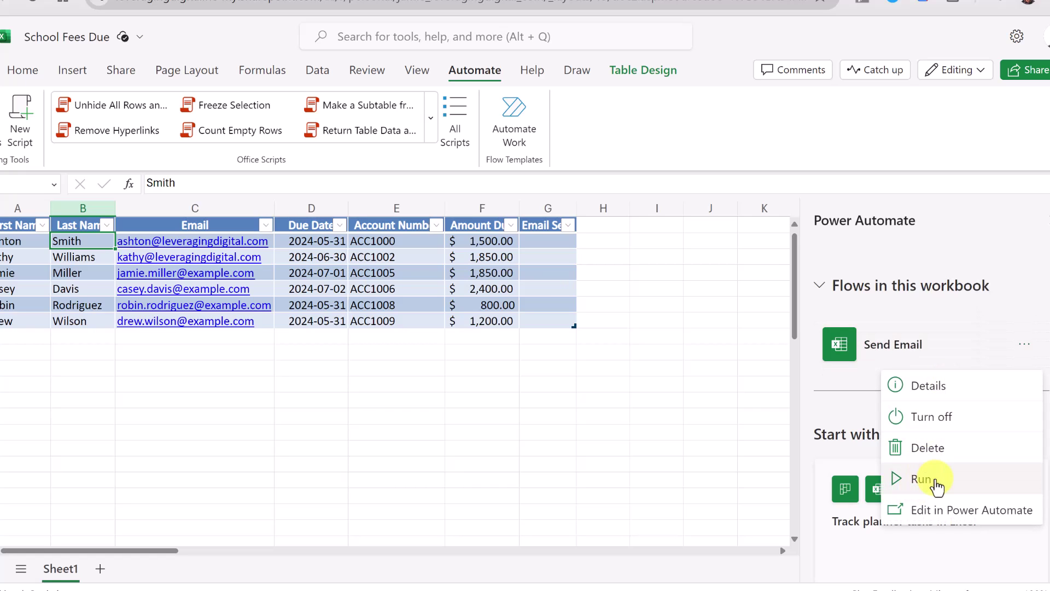
click(933, 481)
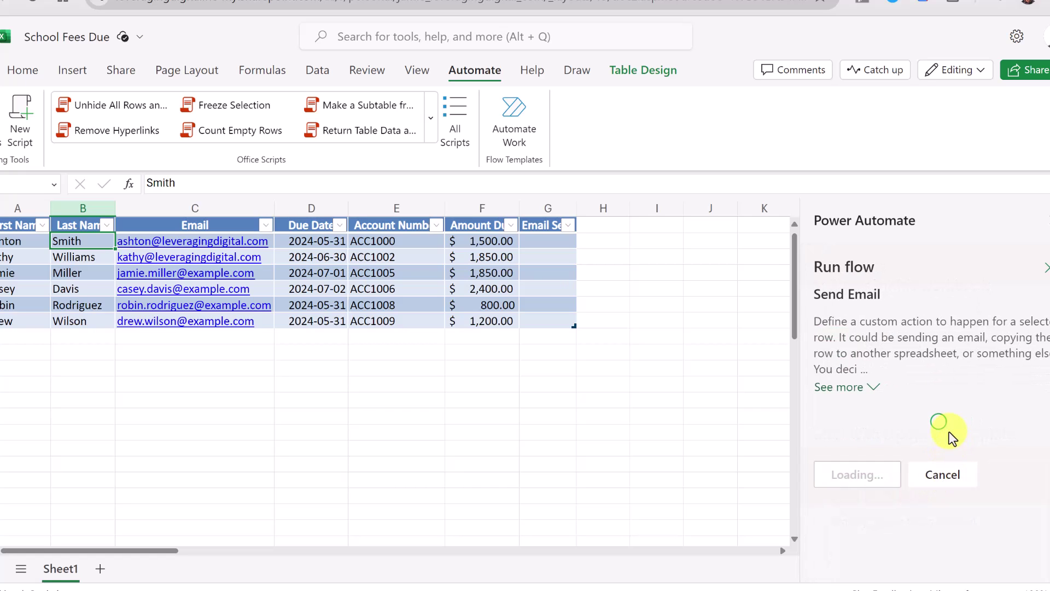
scroll(959, 429, down, 2)
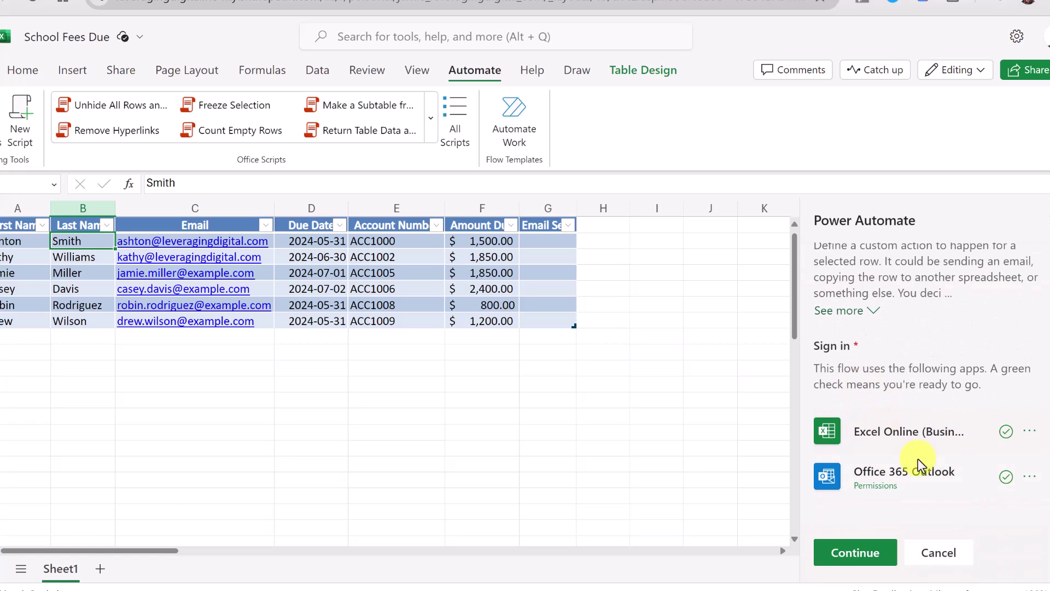
click(868, 562)
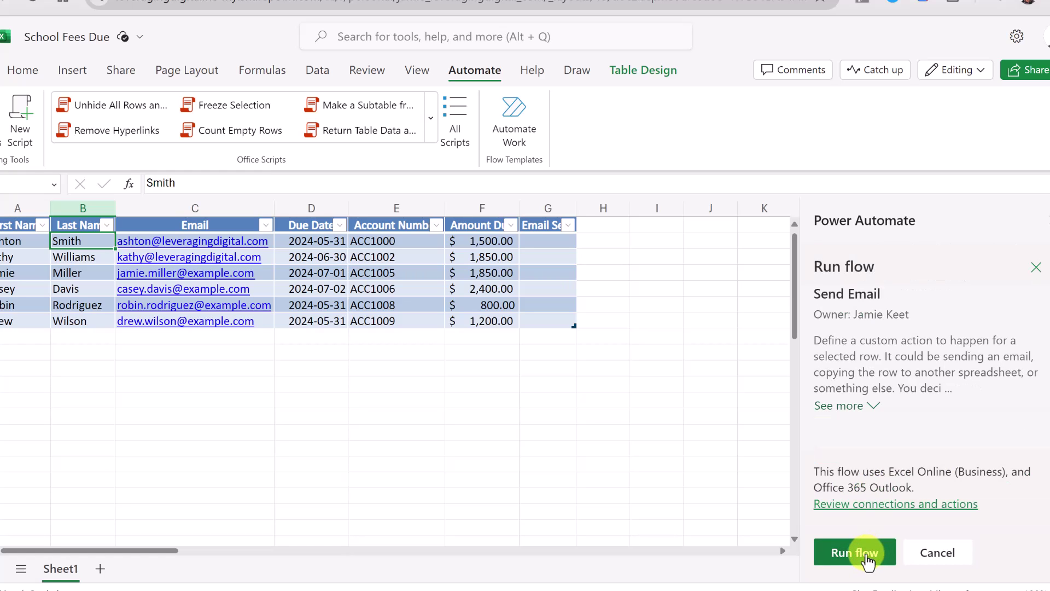
click(867, 556)
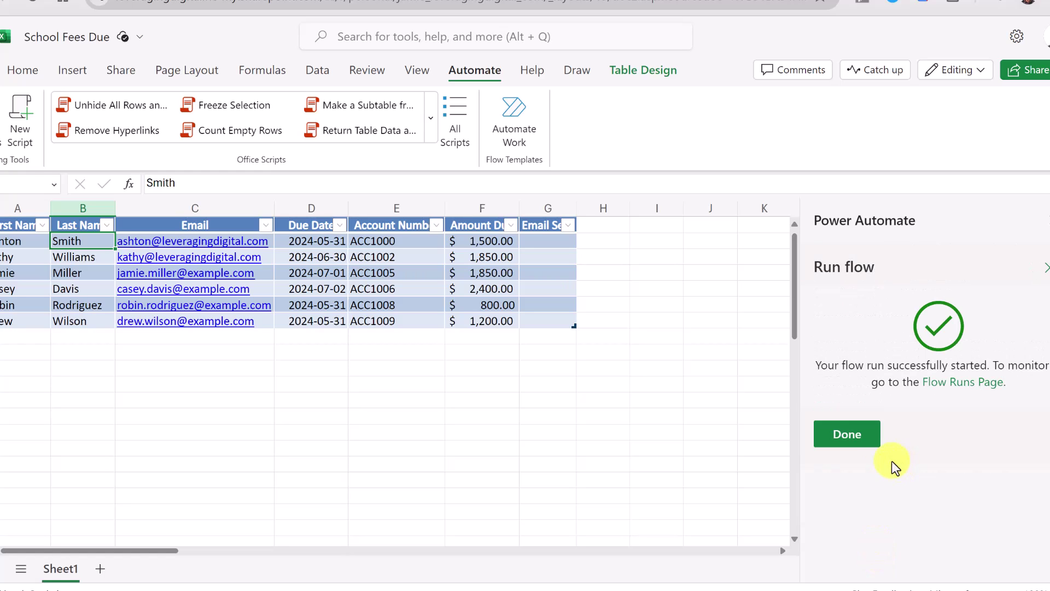
click(863, 444)
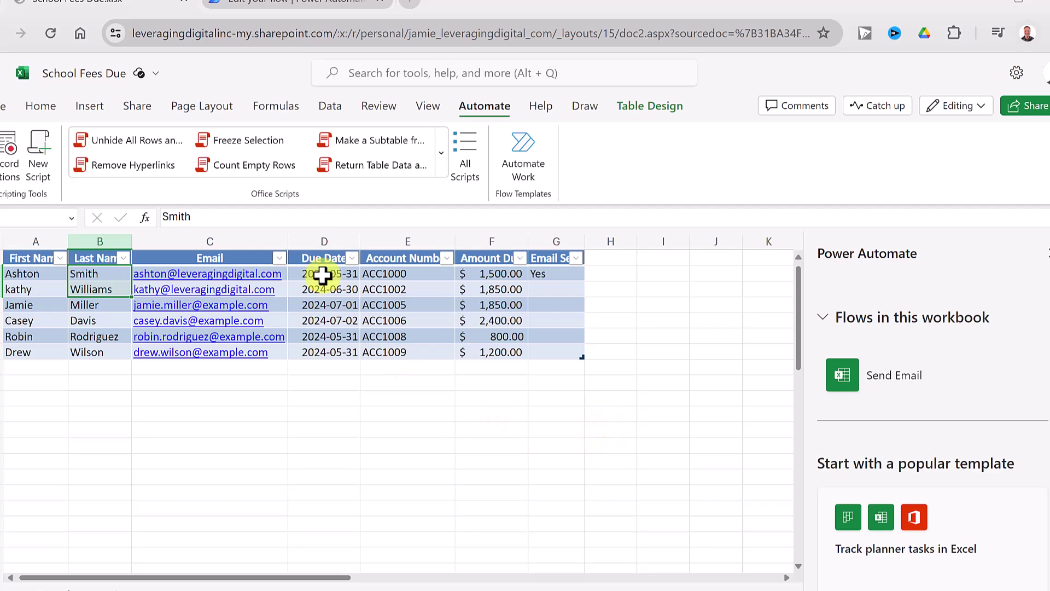
- Add the User email dynamic value as CC in Send an email (V2) and save the flow
click(264, 8)
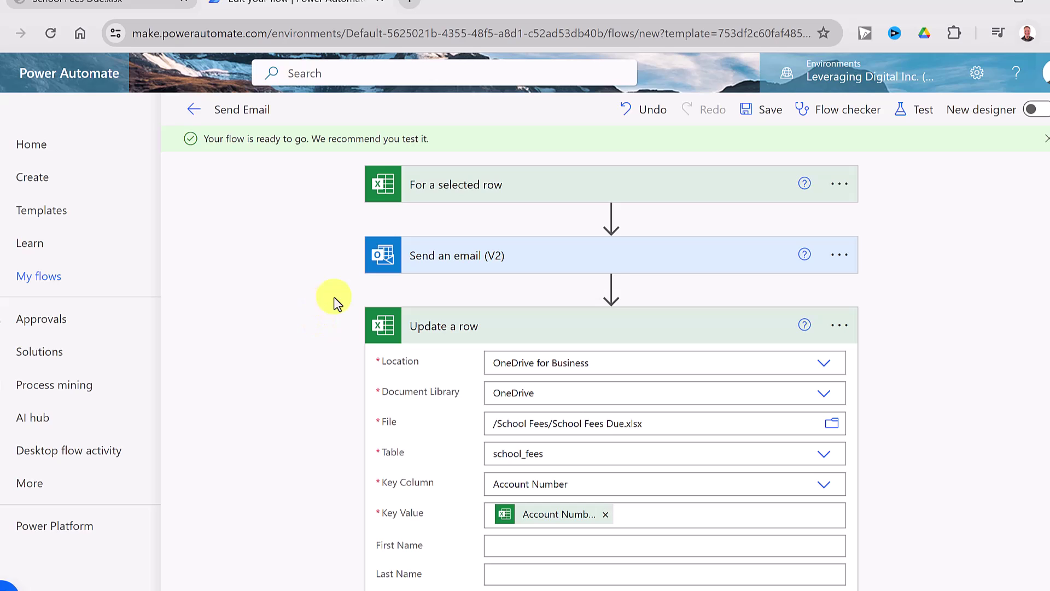
click(495, 265)
scroll(334, 284, down, 3)
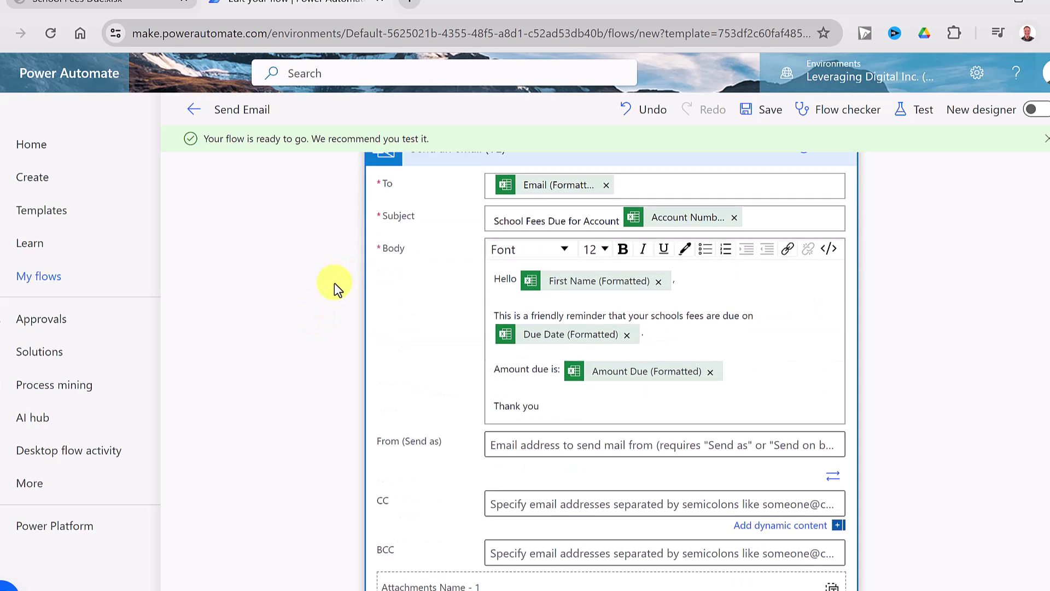
scroll(360, 361, down, 2)
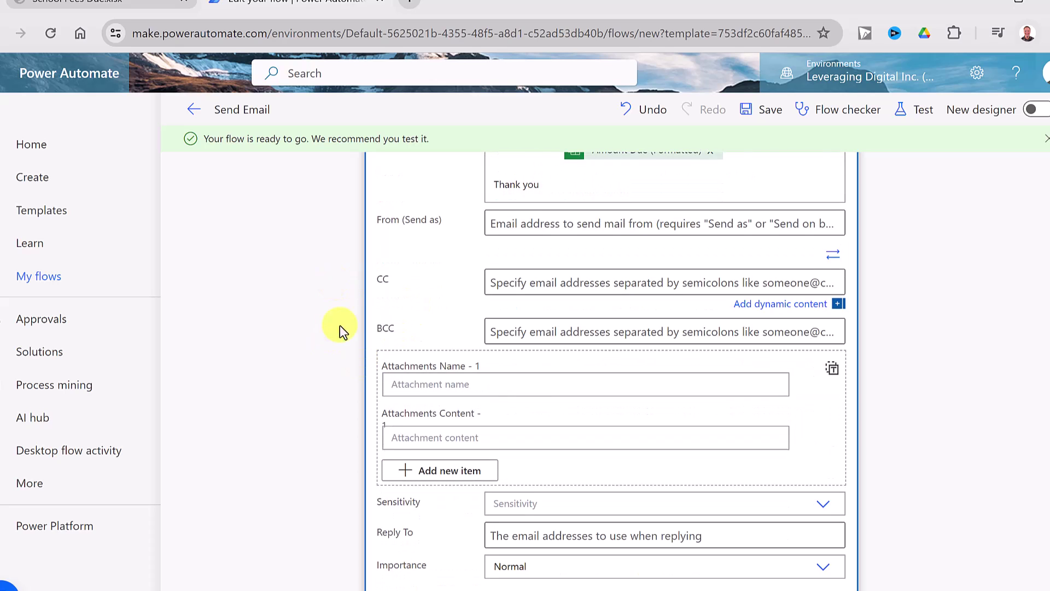
scroll(458, 304, up, 2)
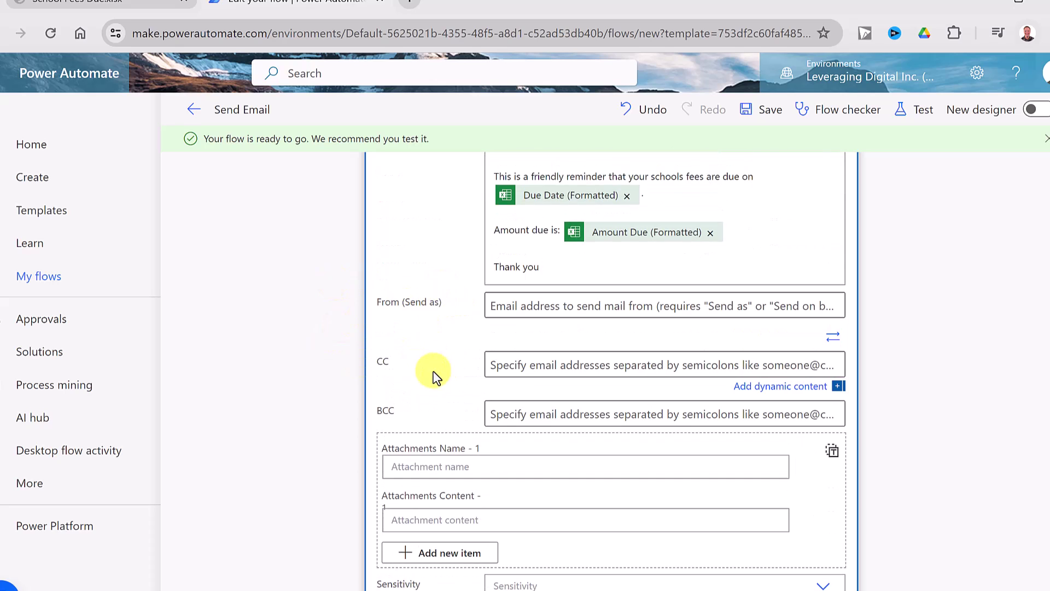
click(540, 365)
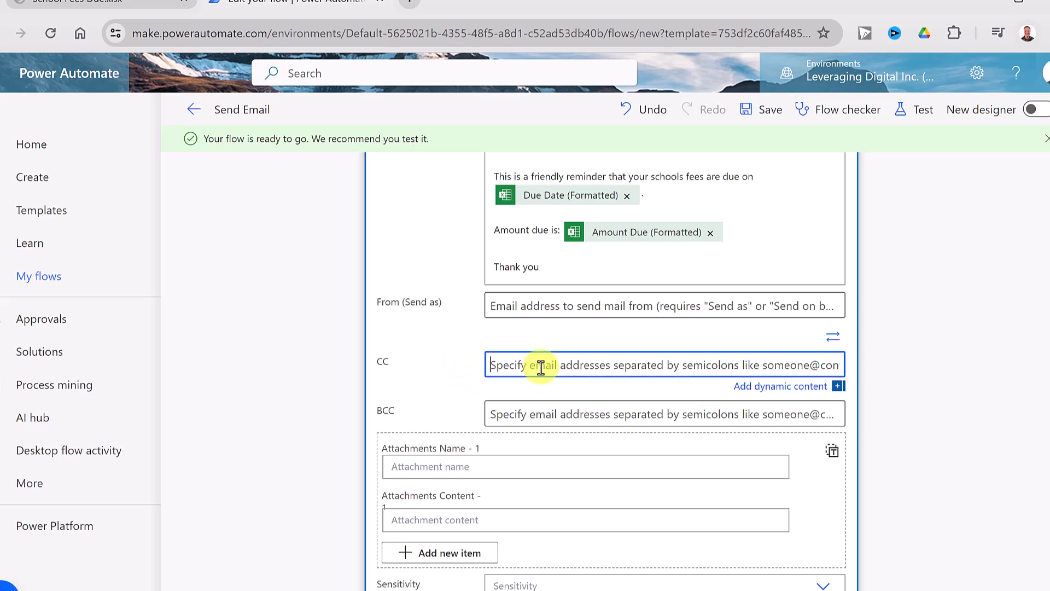
click(757, 391)
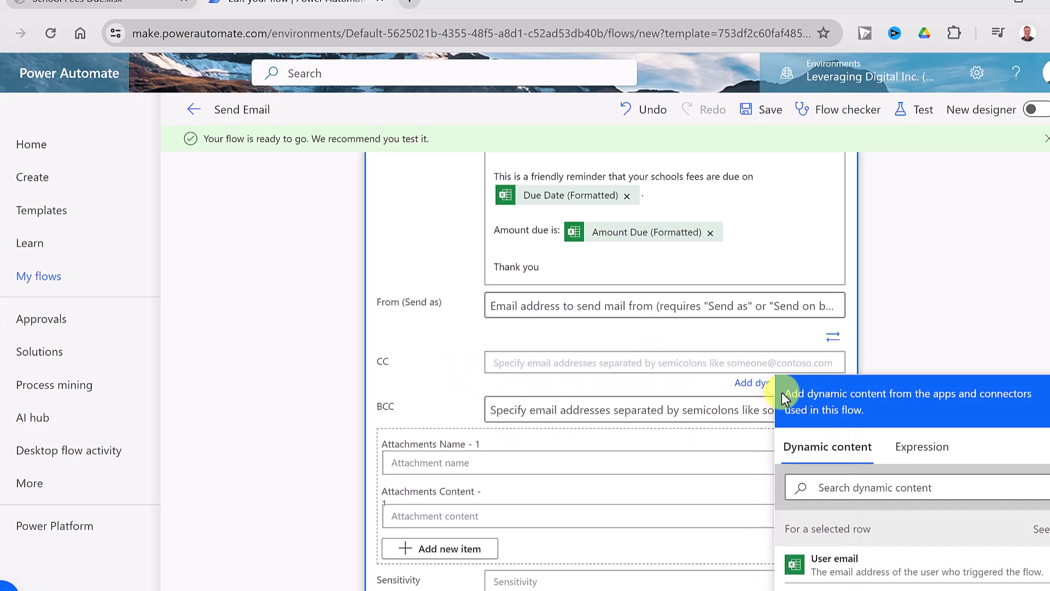
scroll(853, 446, down, 2)
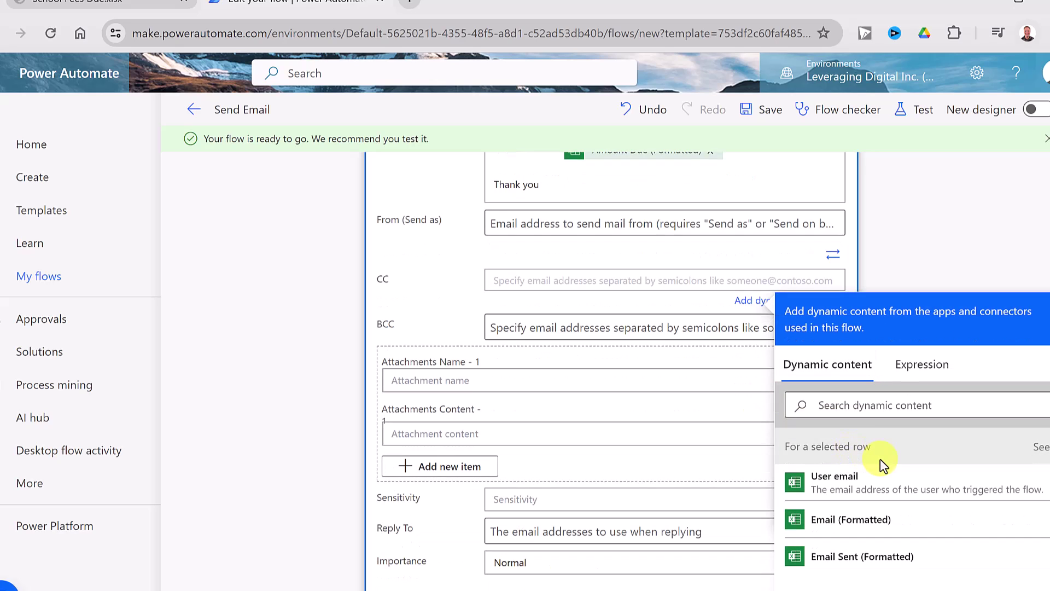
click(858, 486)
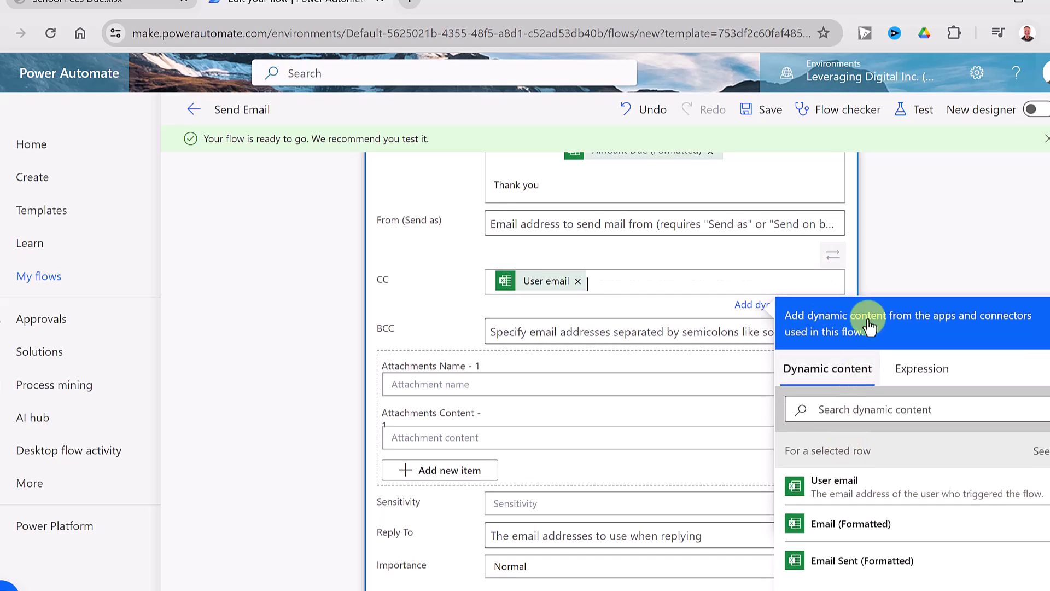
click(873, 252)
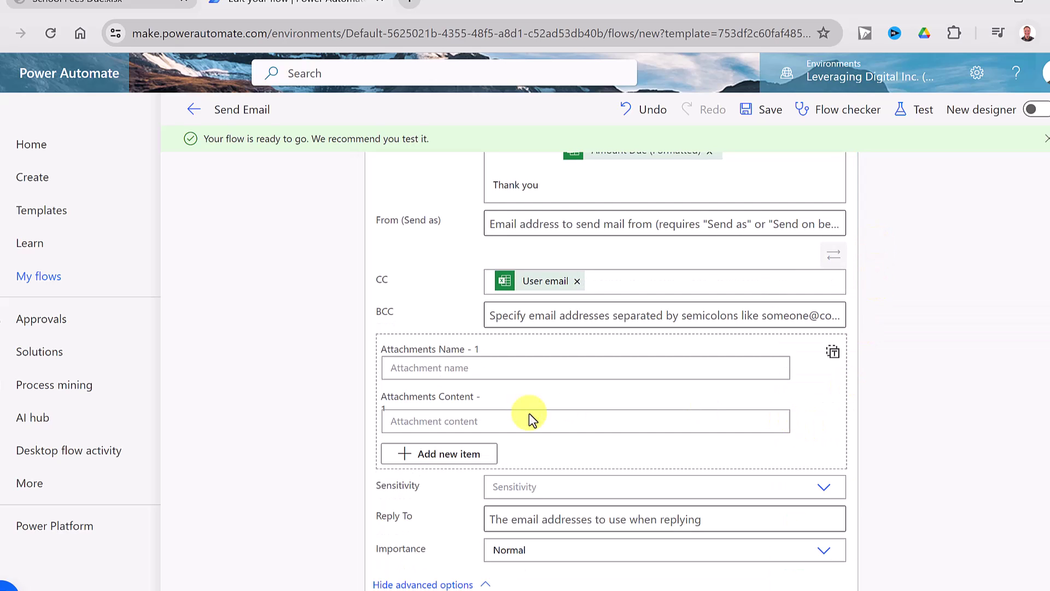
click(765, 115)
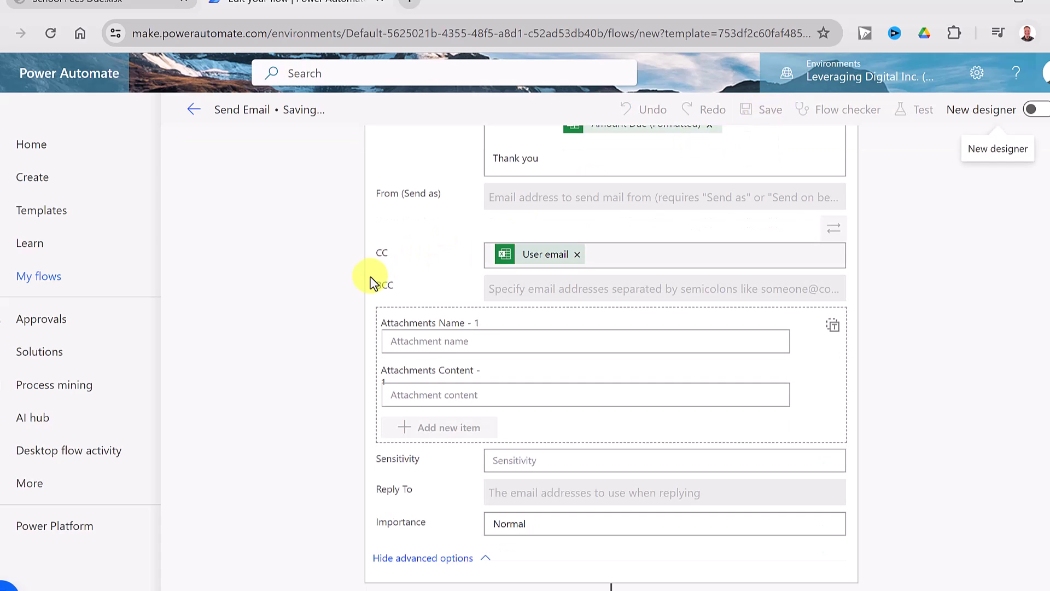
- Back in the workbook, select rows A2:A3 and choose Run from Send Email's menu
click(115, 4)
click(352, 461)
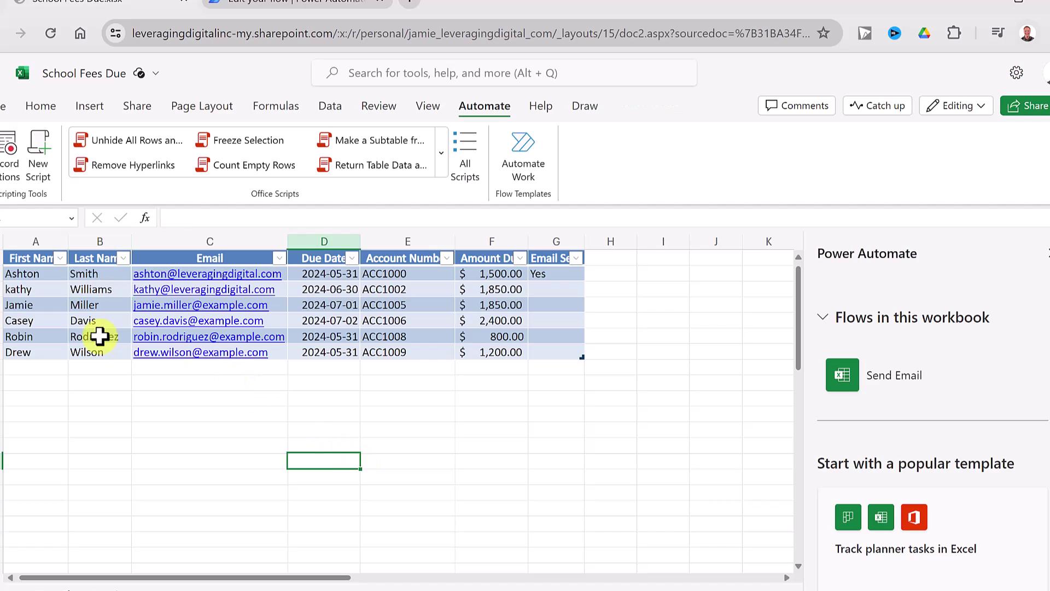
drag(28, 274, 30, 284)
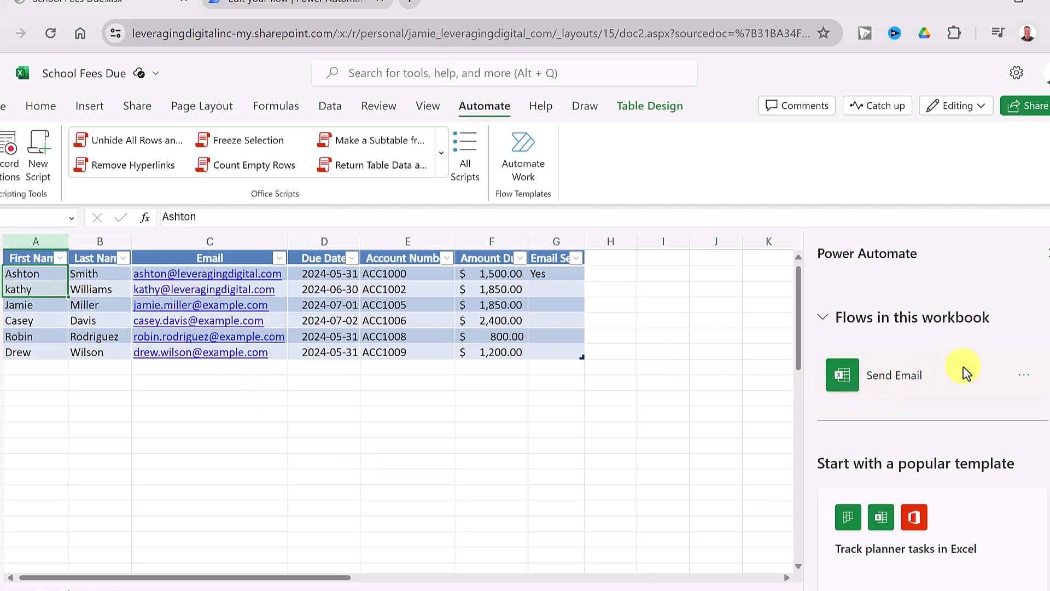
click(1021, 376)
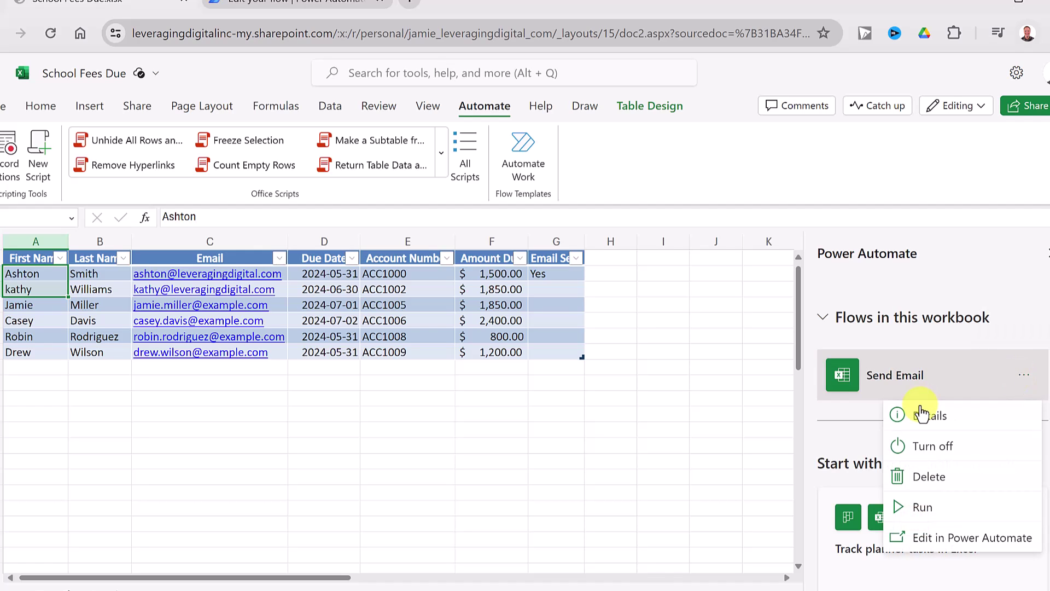
click(922, 508)
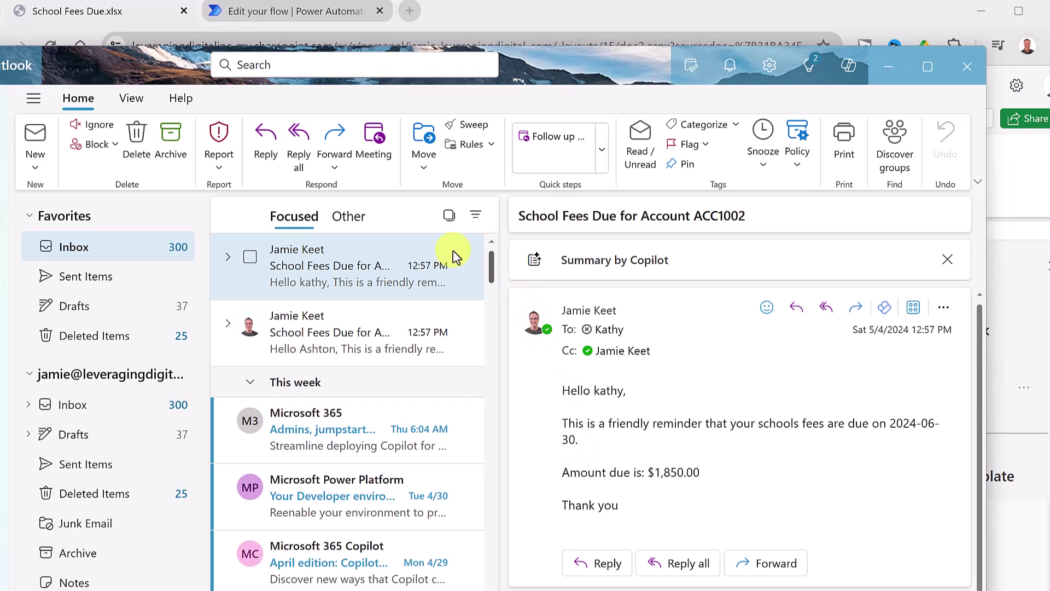
mouse_move(345, 265)
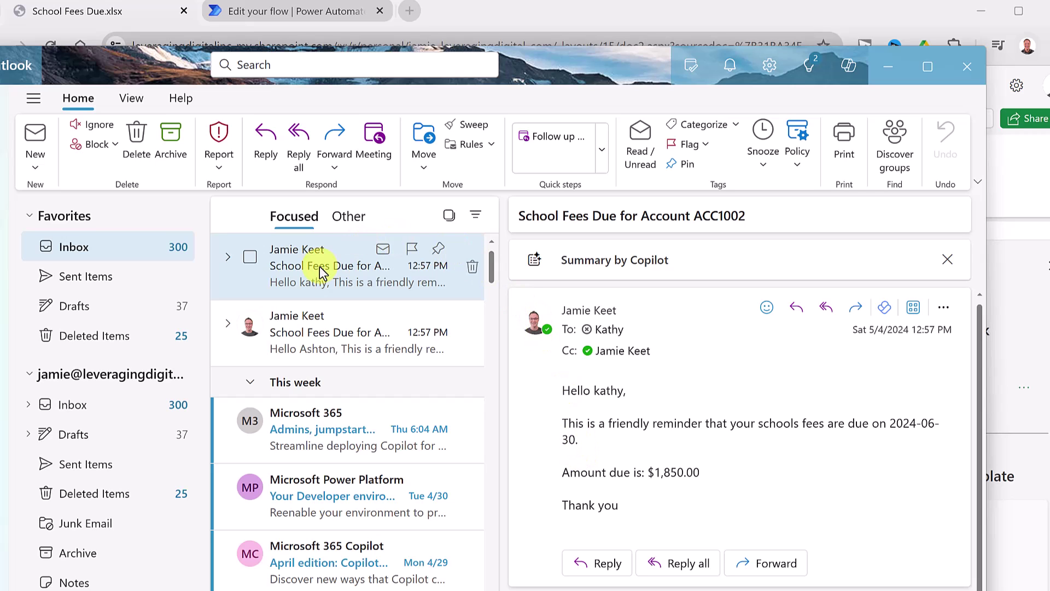
- Read the ACC1002 and ACC1000 reminder emails in the Outlook inbox to check each CC
click(307, 341)
click(317, 270)
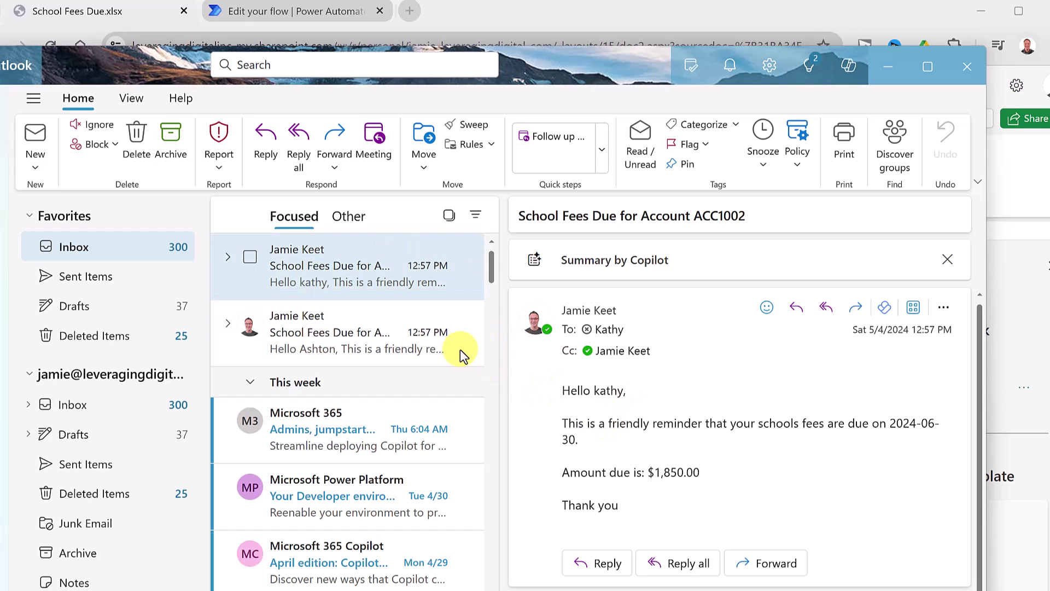
click(323, 338)
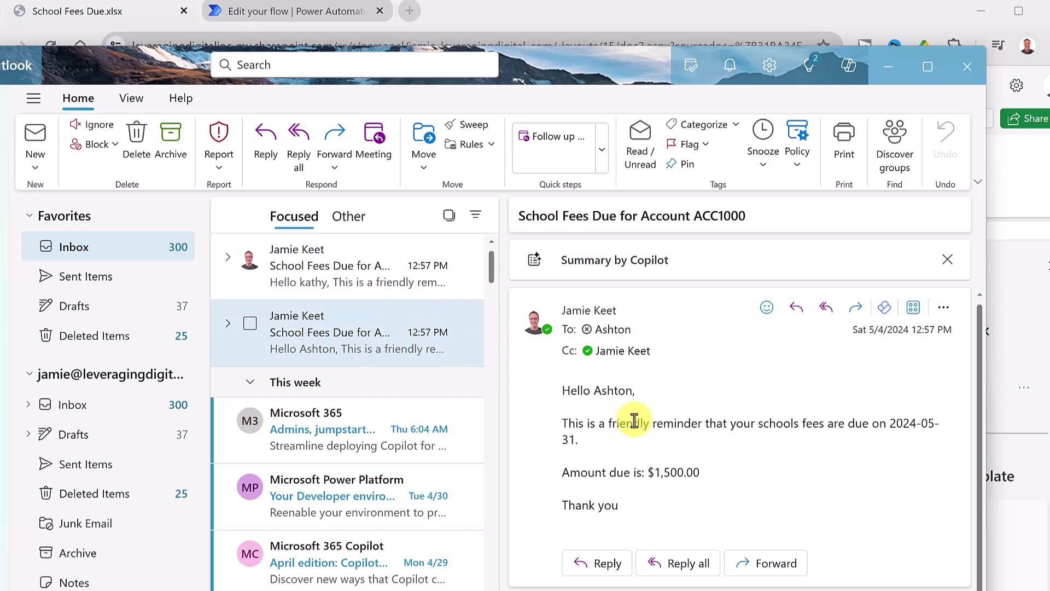